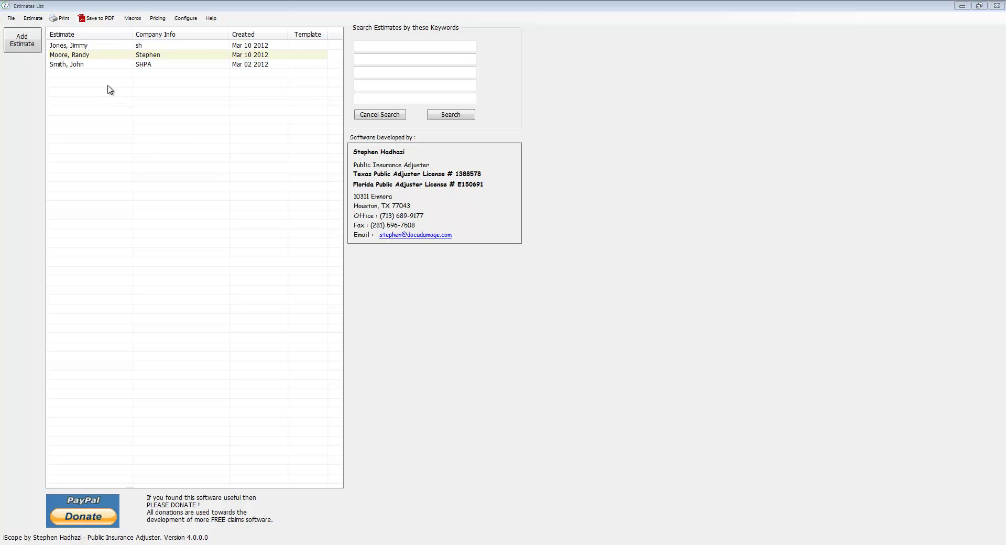
- Open the first estimate in the list and bring up the predefined room list for adding rooms to it
double_click(88, 45)
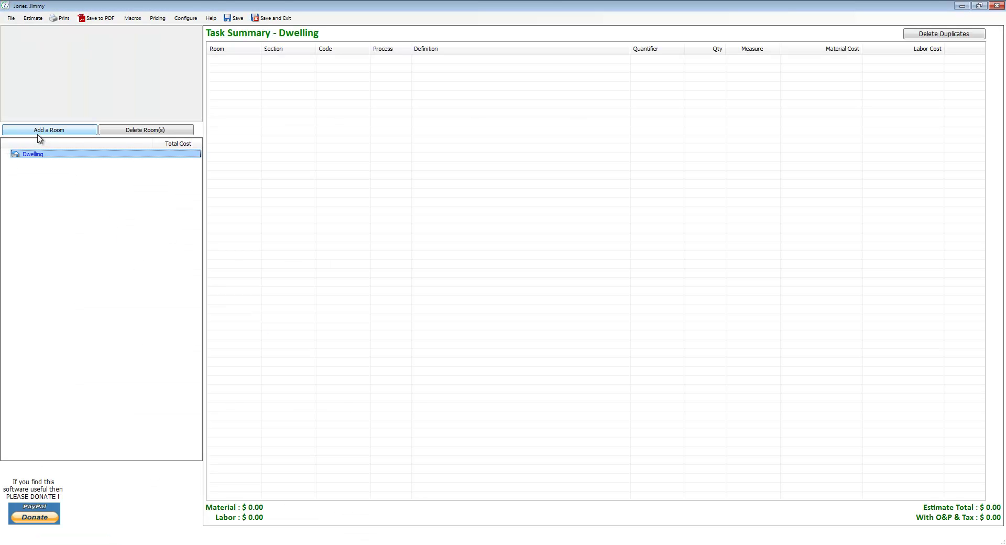
left_click(72, 132)
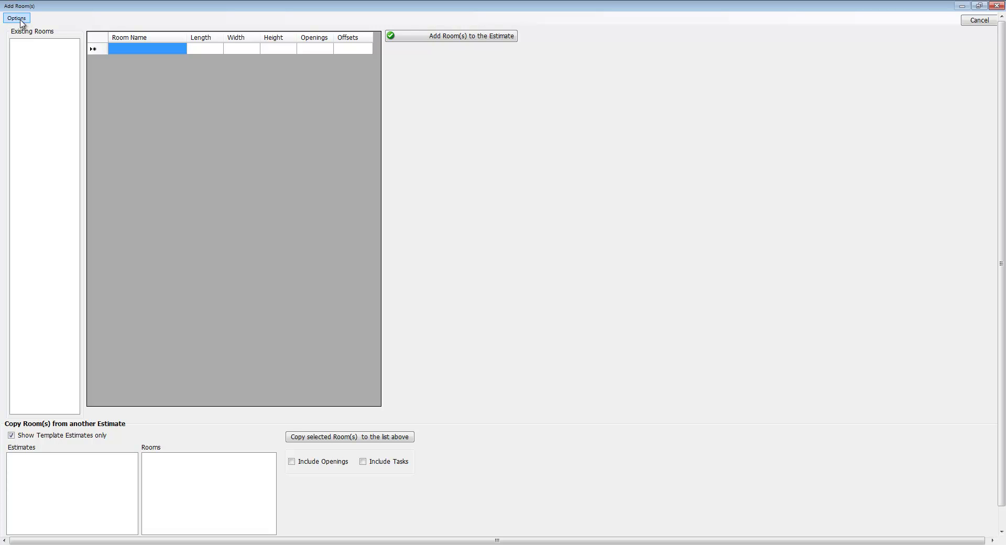
left_click(21, 20)
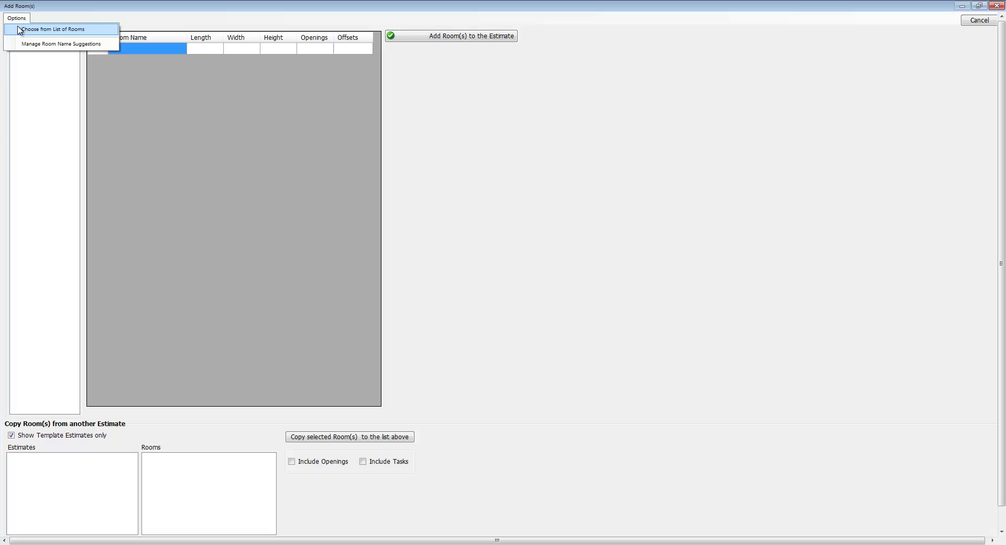
left_click(61, 34)
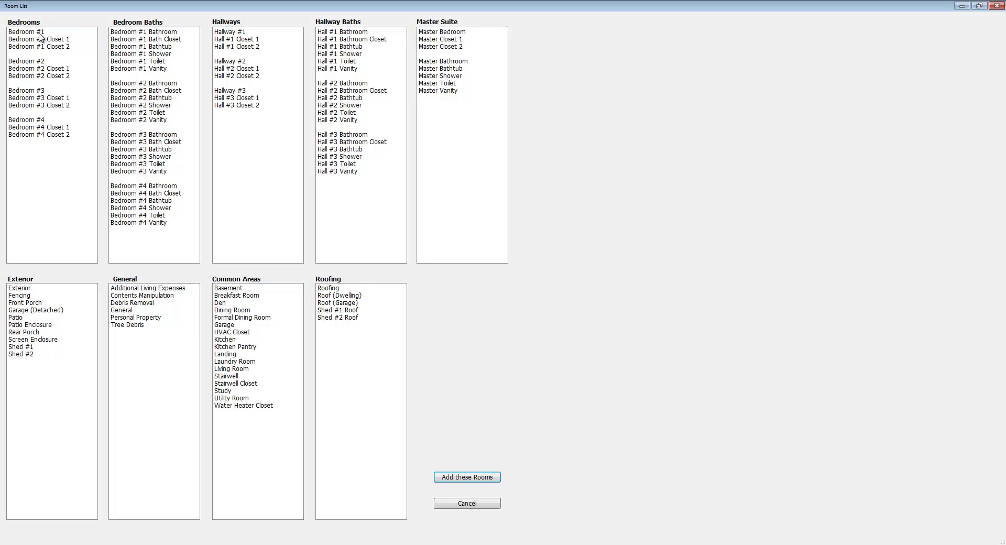
- Select Bedroom #1, Bedroom #1 Closet 1, Bedroom #2, Bedroom #2 Closet 1 and Bedroom #2 Closet 2 from the bedroom choices
left_click(39, 33)
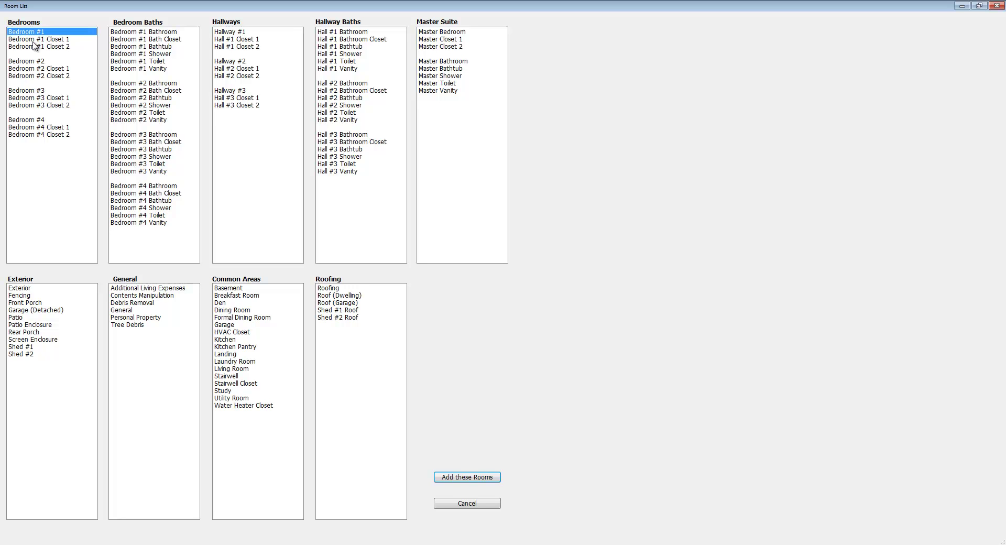
left_click(51, 40, "ctrl")
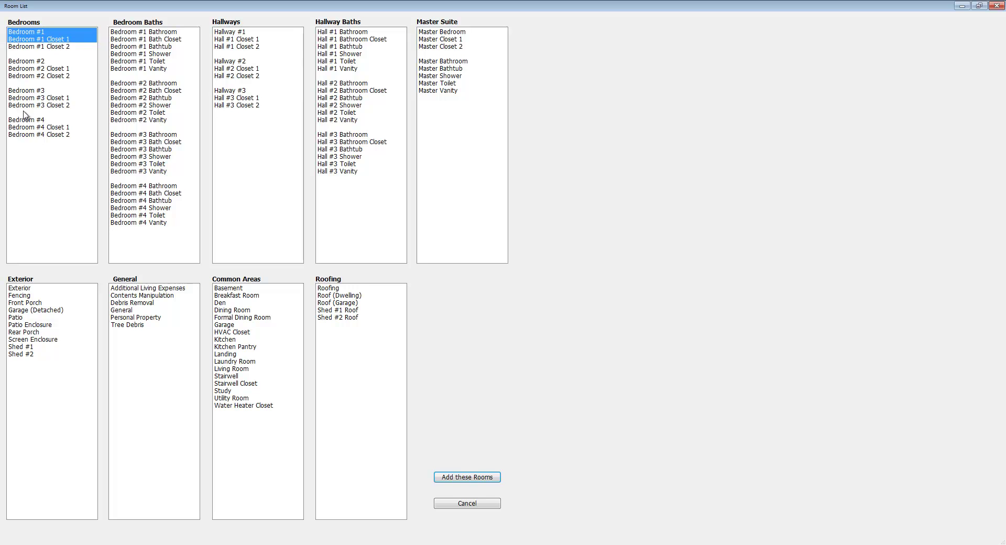
left_click(36, 62, "ctrl")
left_click(37, 63, "ctrl")
left_click(37, 62, "ctrl")
left_click(37, 69, "ctrl")
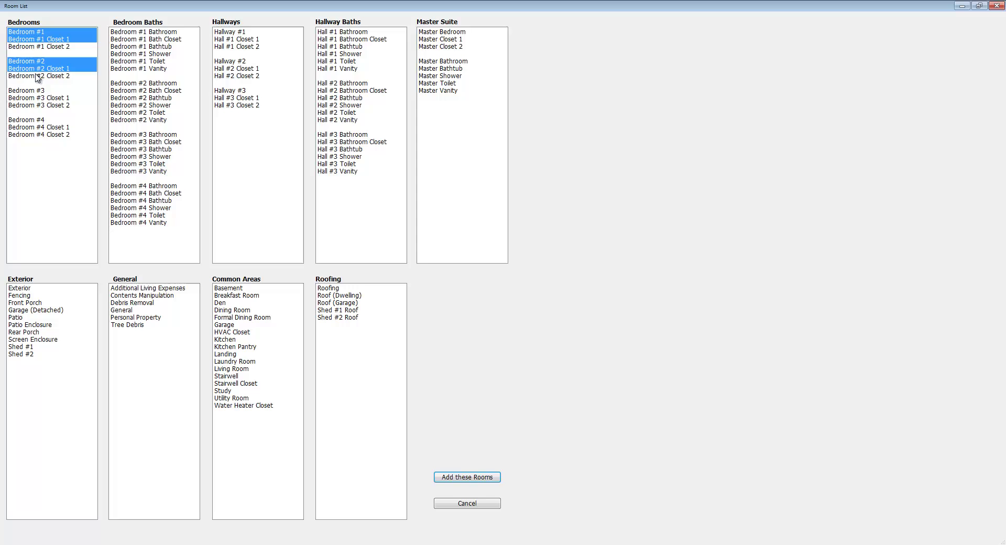
left_click(37, 76, "ctrl")
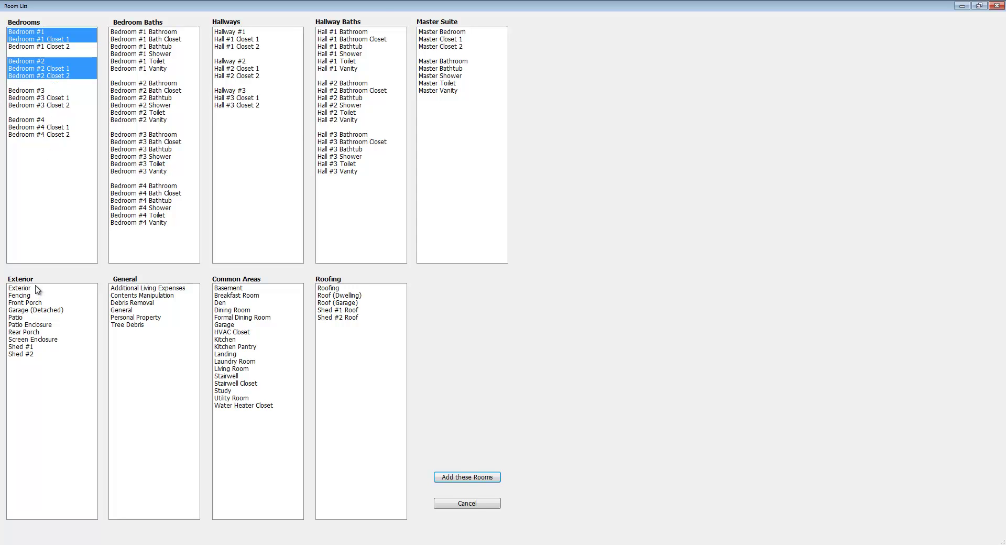
- Include Master Bedroom, Master Bathroom, Exterior, Contents Manipulation and Roofing in the selection, and add all selected rooms to the room table
left_click(436, 33)
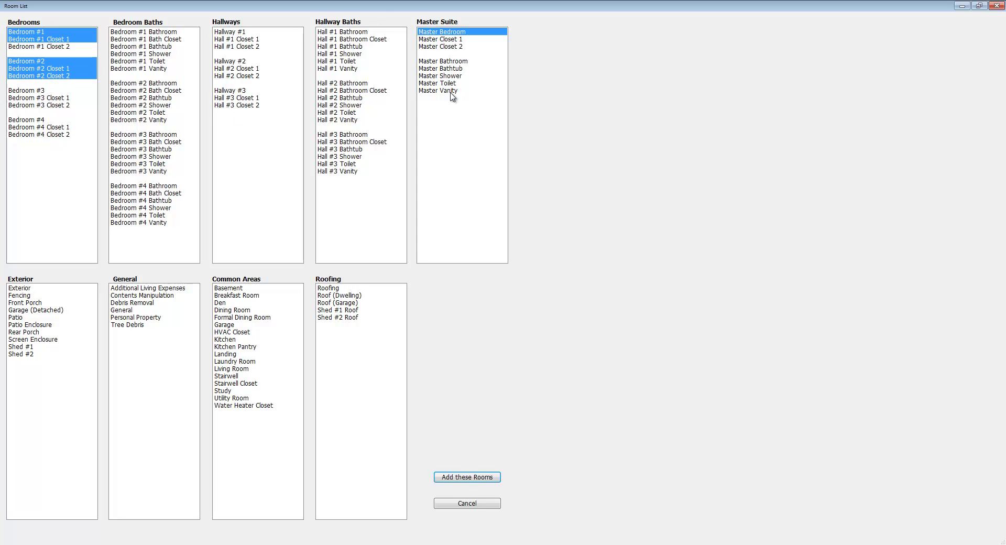
left_click(455, 61, "ctrl")
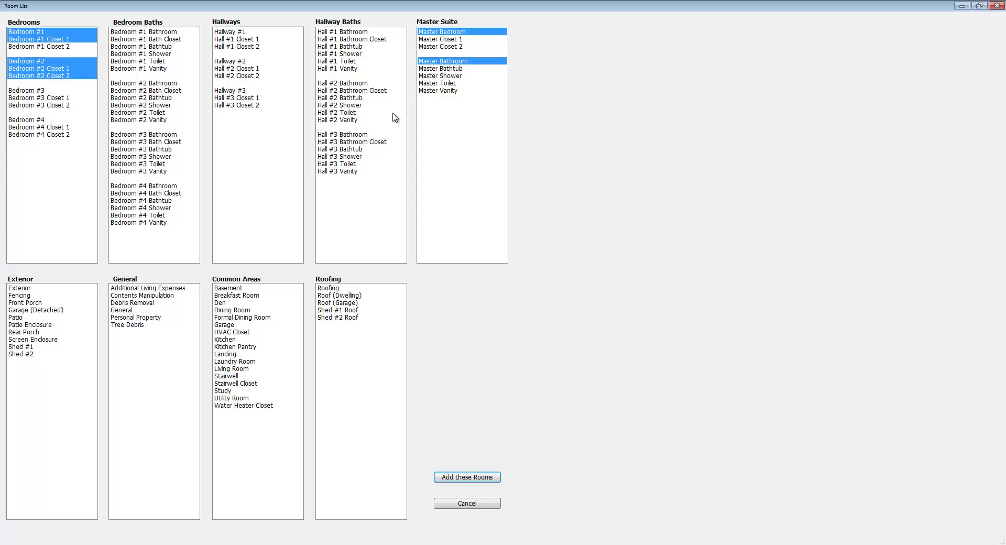
left_click(24, 290)
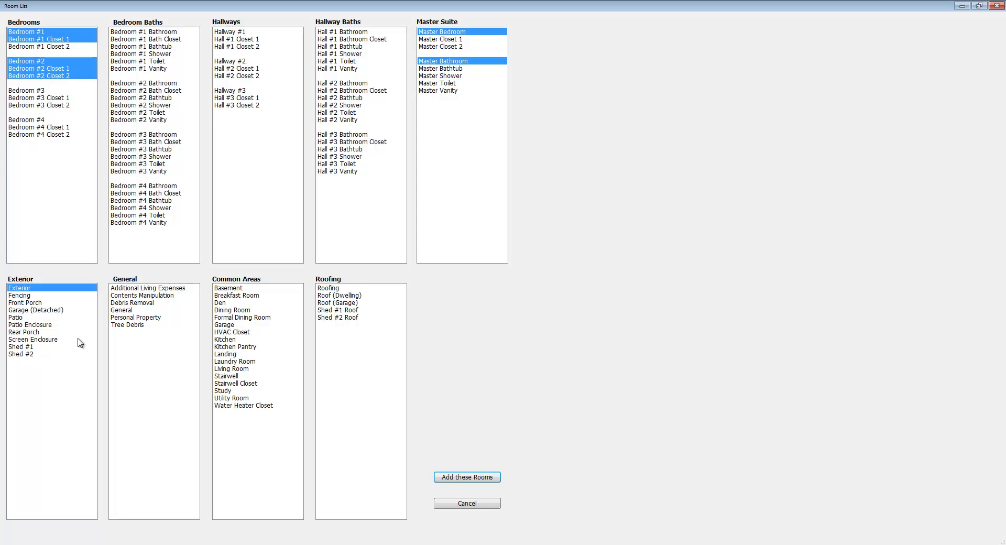
left_click(142, 296)
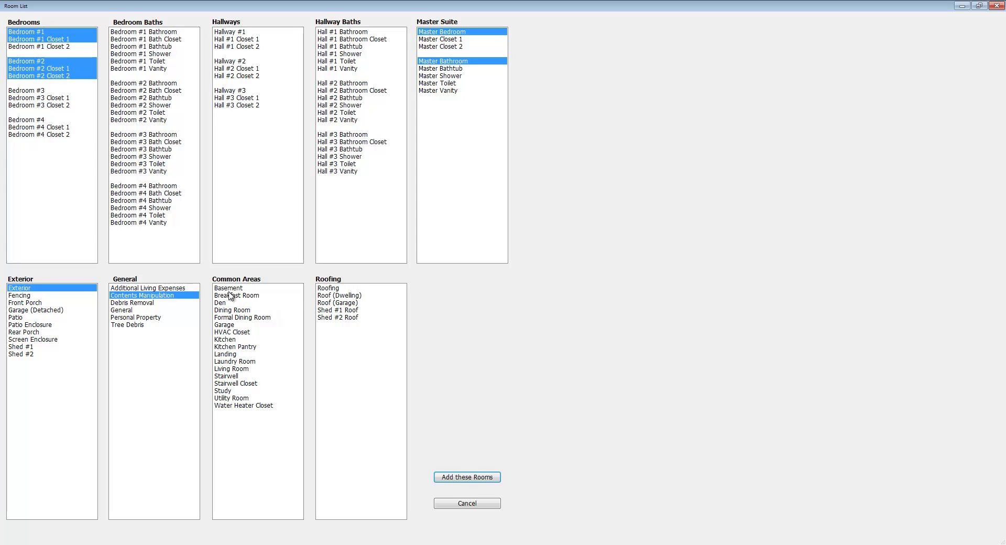
left_click(327, 289)
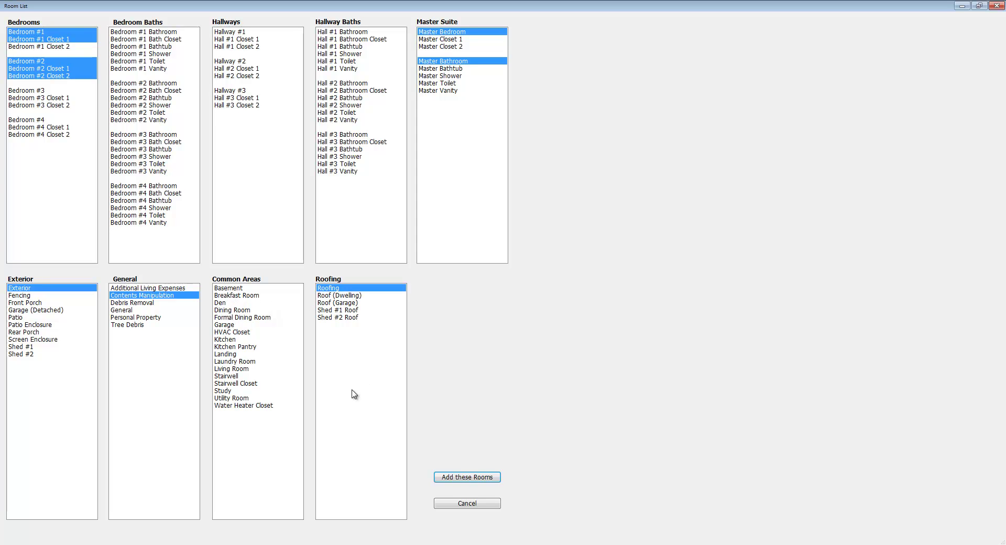
left_click(459, 478)
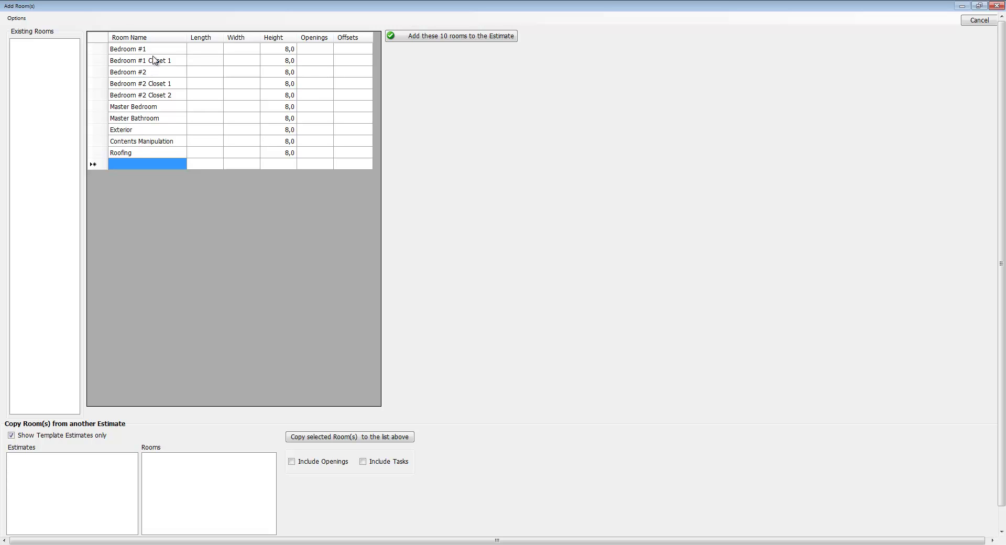
- Enter two custom rooms at the end of the room table, named General and Additional Living Expenses
left_click(138, 167)
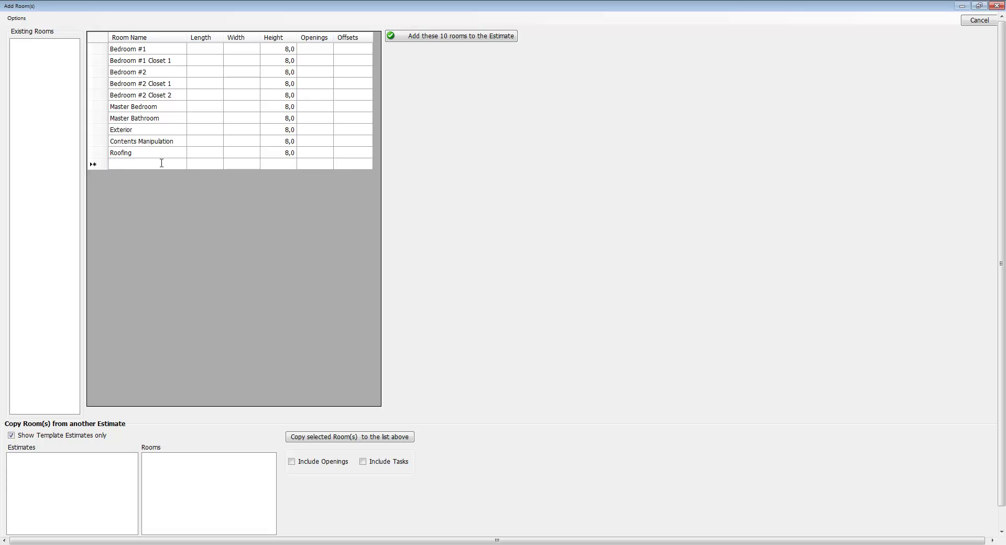
type("G")
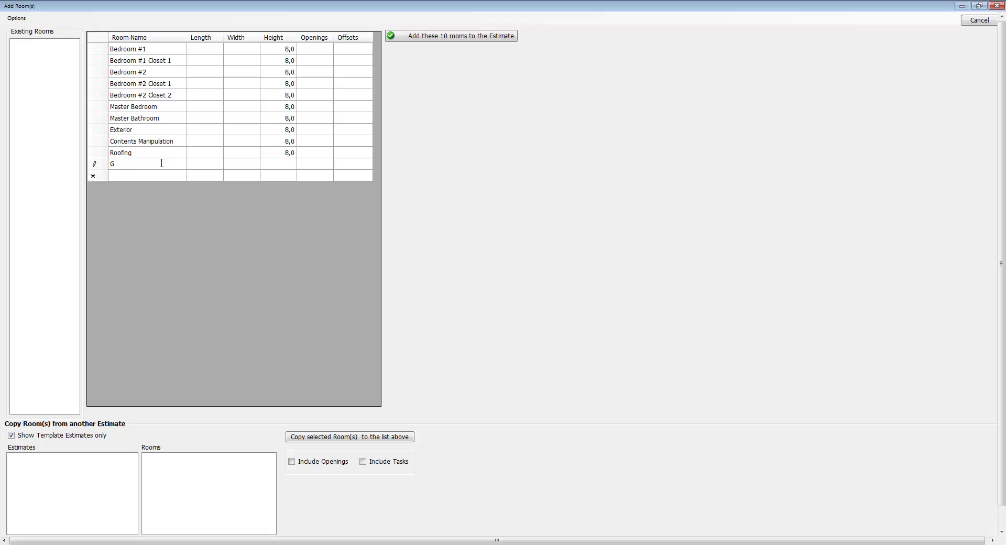
type("eneral")
key("Return")
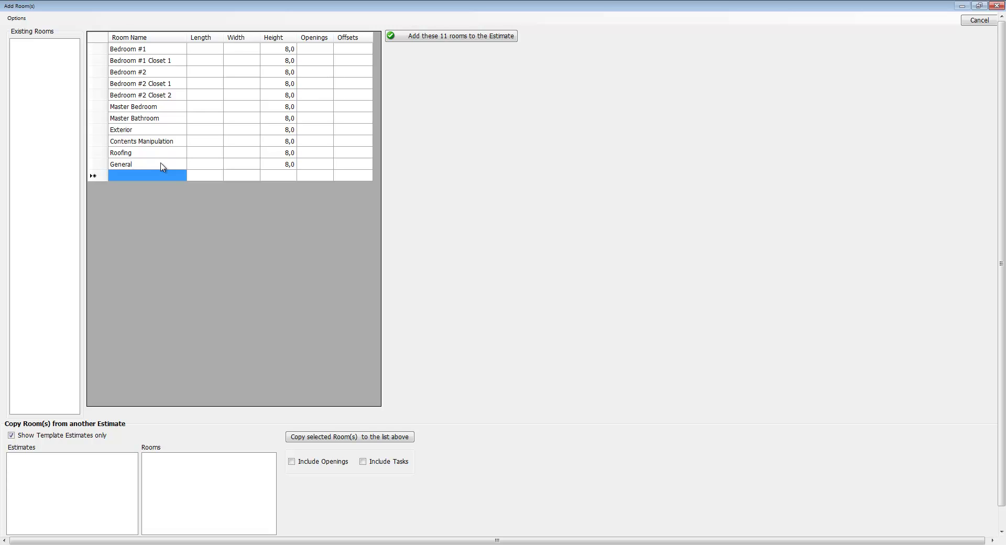
type("Additio")
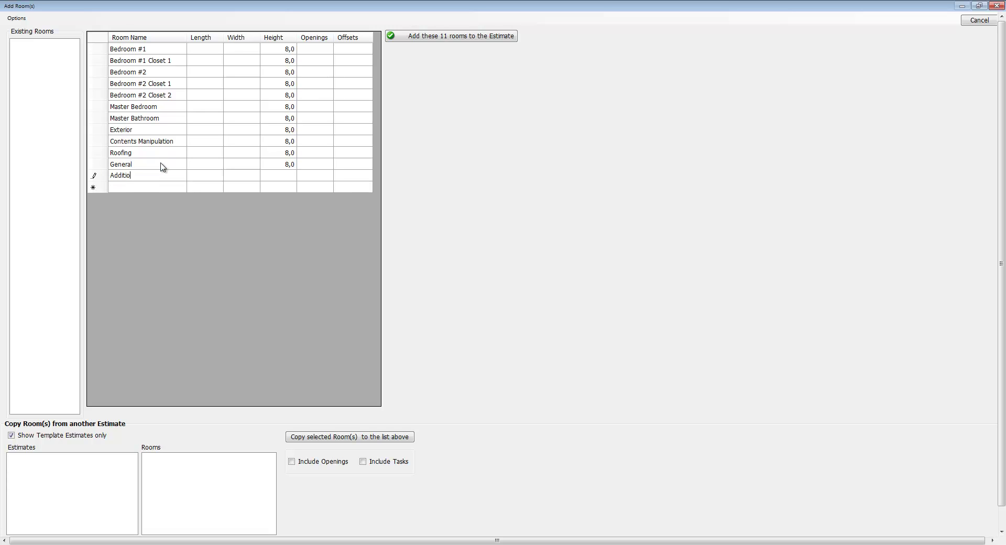
type("nal Living Expenses")
- Set Bedroom #1's length to 10,9 and its width to 10.75
left_click(208, 52)
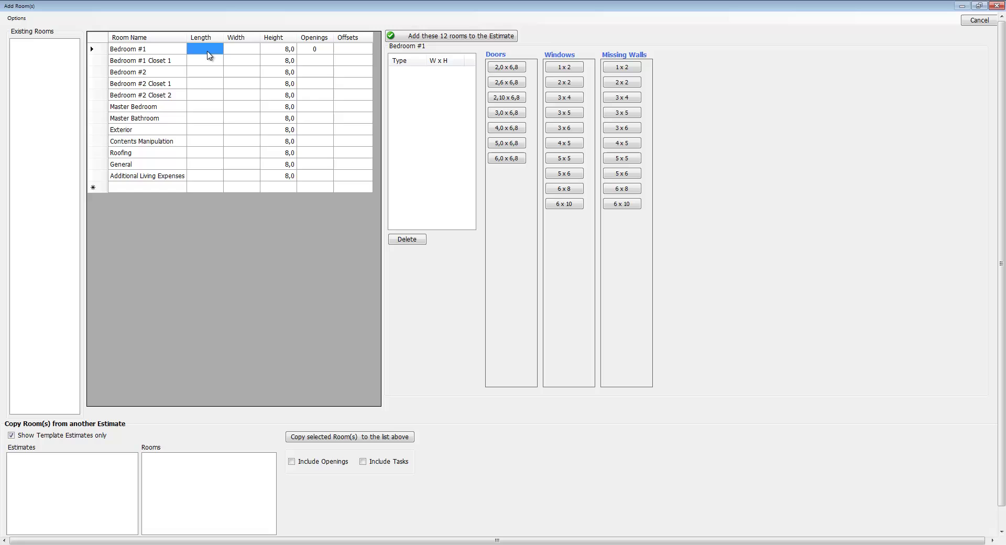
type("10,9")
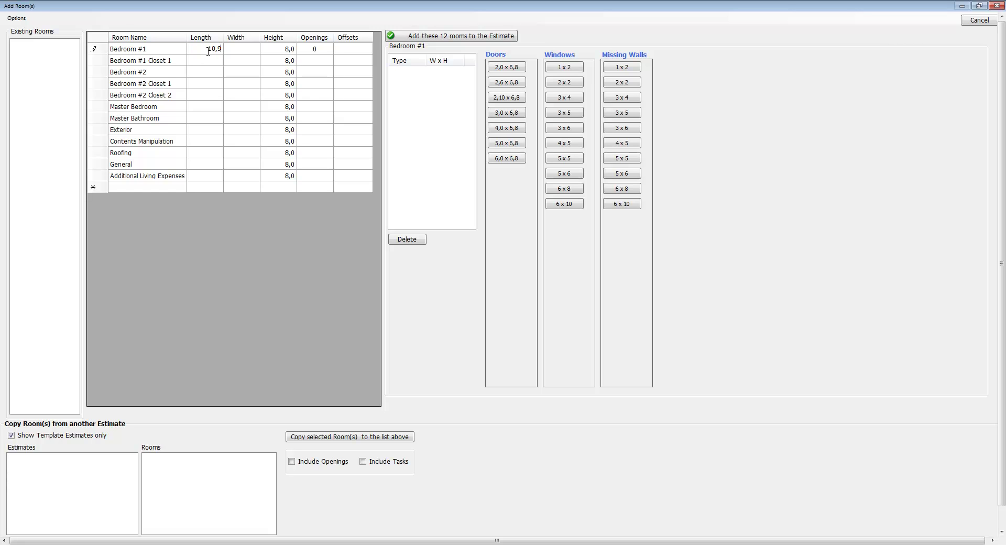
key("Tab")
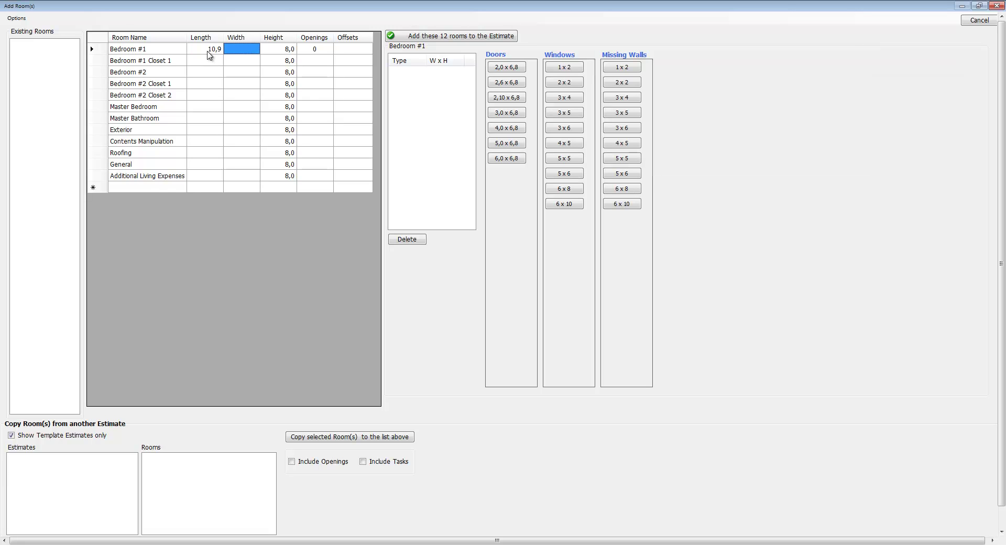
type("10.75")
key("Tab")
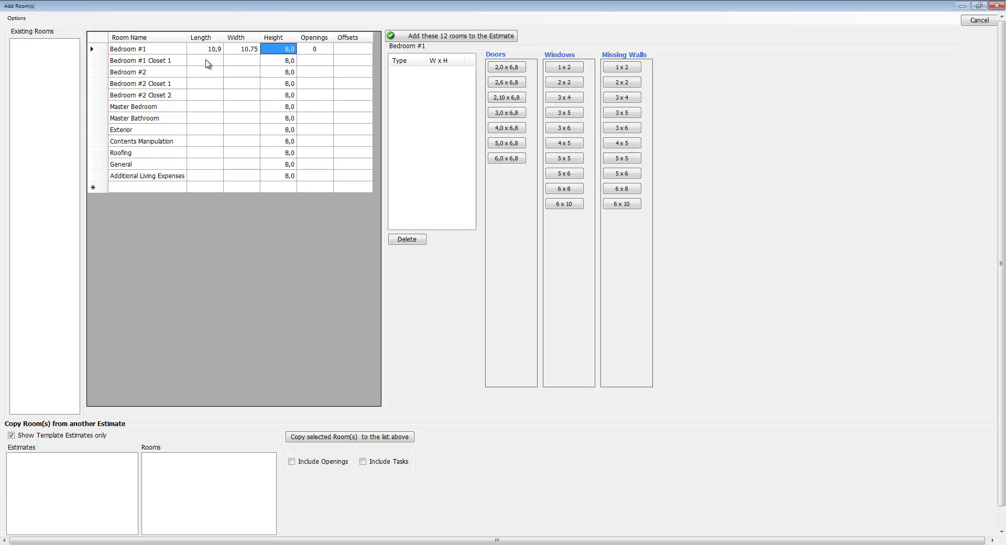
- Set Bedroom #1 Closet 1's length to 5 and its width to 6
left_click(206, 61)
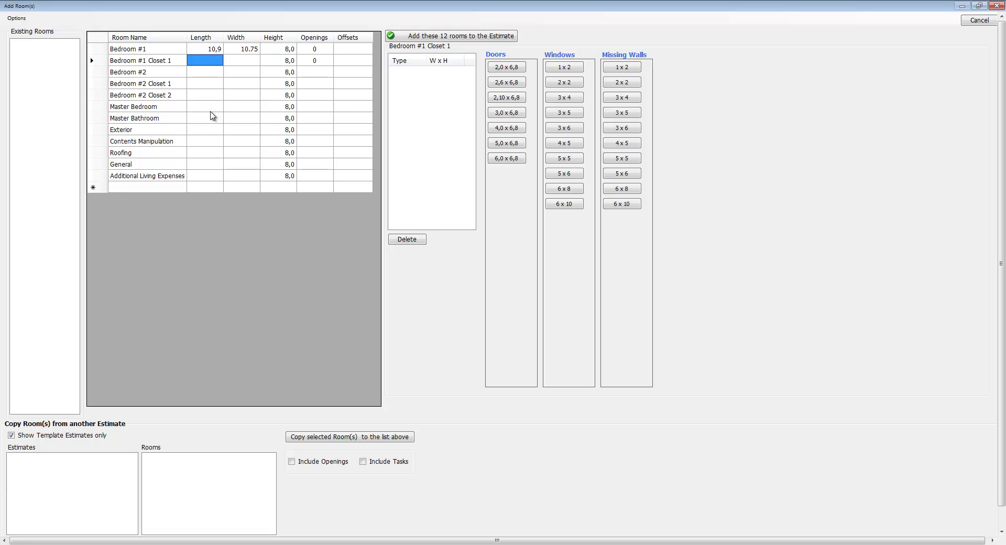
type("5")
key("Tab")
type("6")
key("Return")
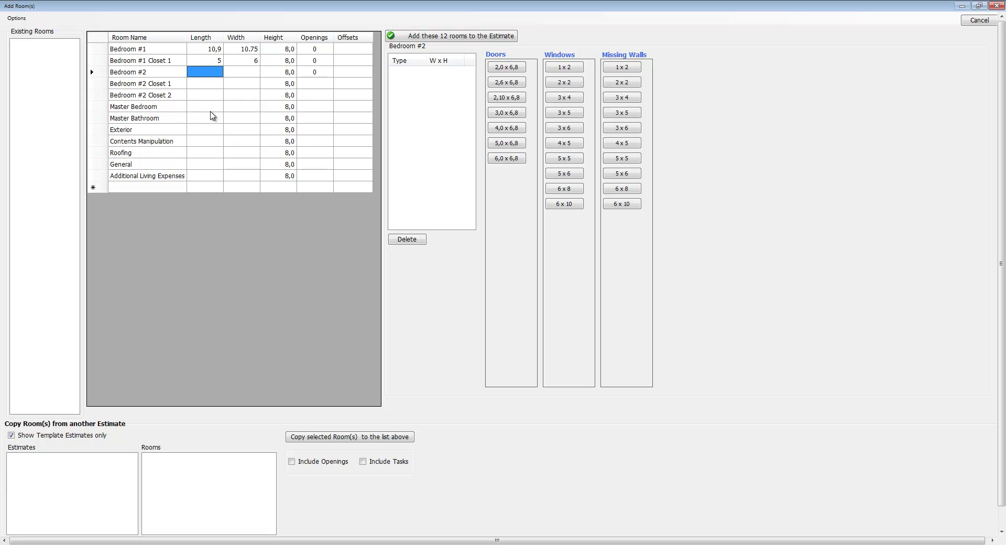
- Set Bedroom #2's length to 10 and its width to 23,5
type("10")
key("Tab")
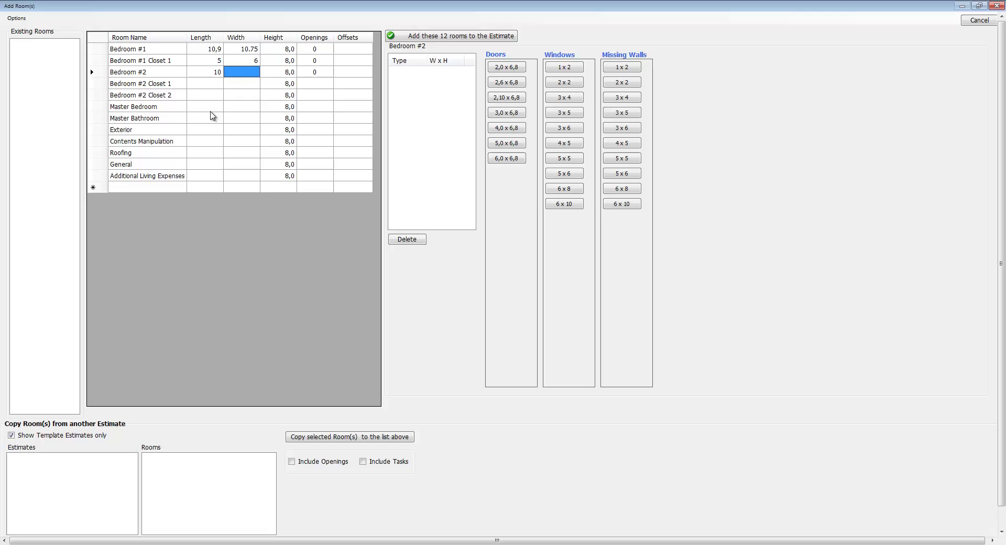
type("23,5")
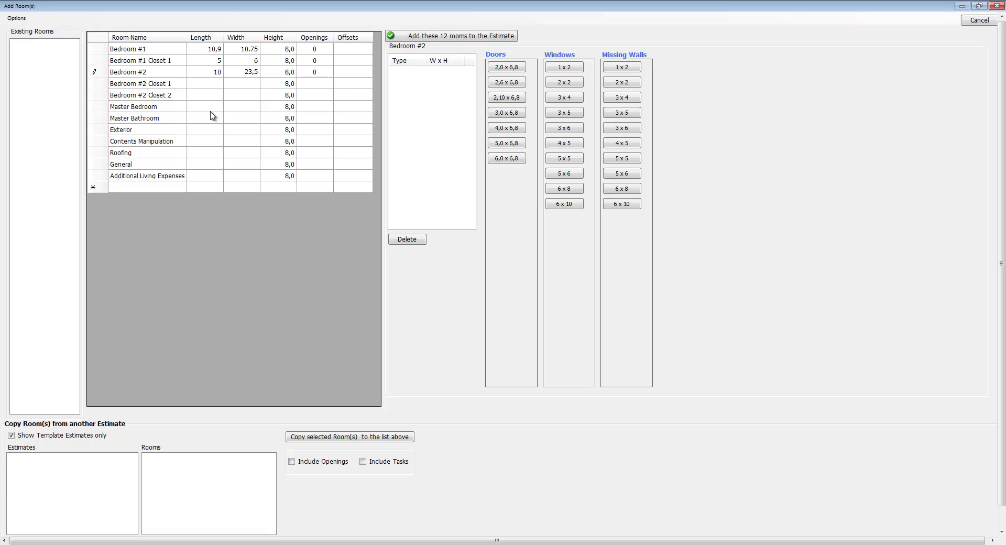
key("Return")
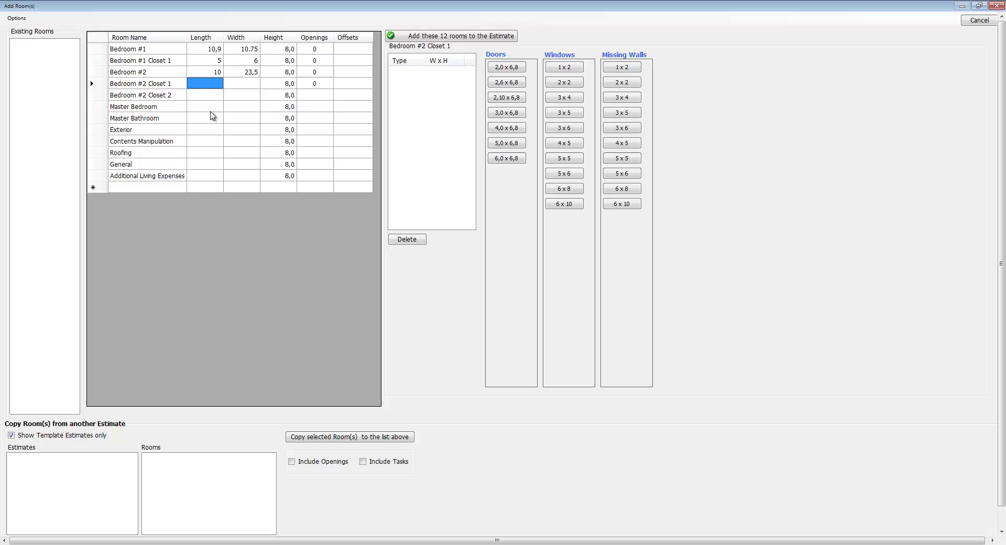
- Set the length and width of Bedroom #2 Closet 1 to 5 by 18 and of Bedroom #2 Closet 2 to 12 by 14
type("5")
key("Return")
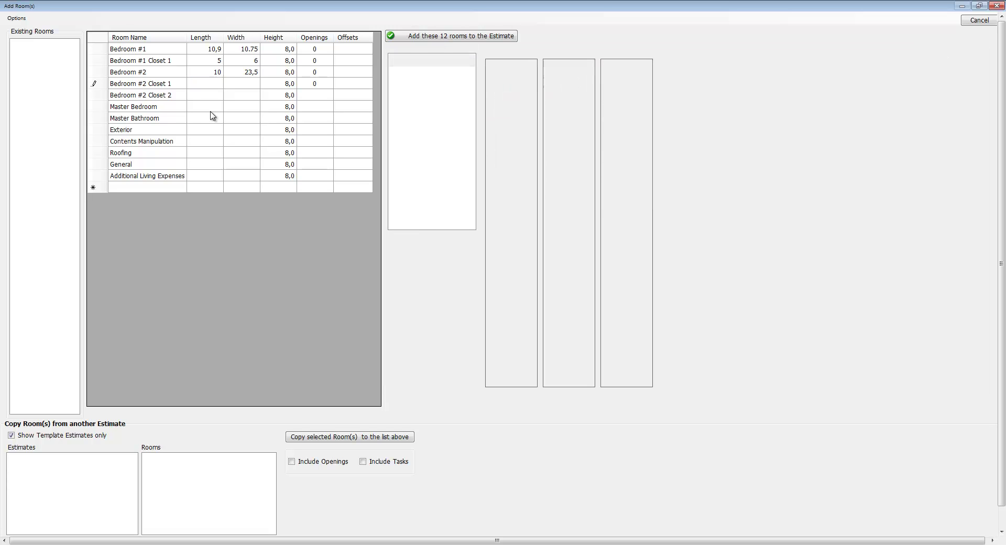
type("18")
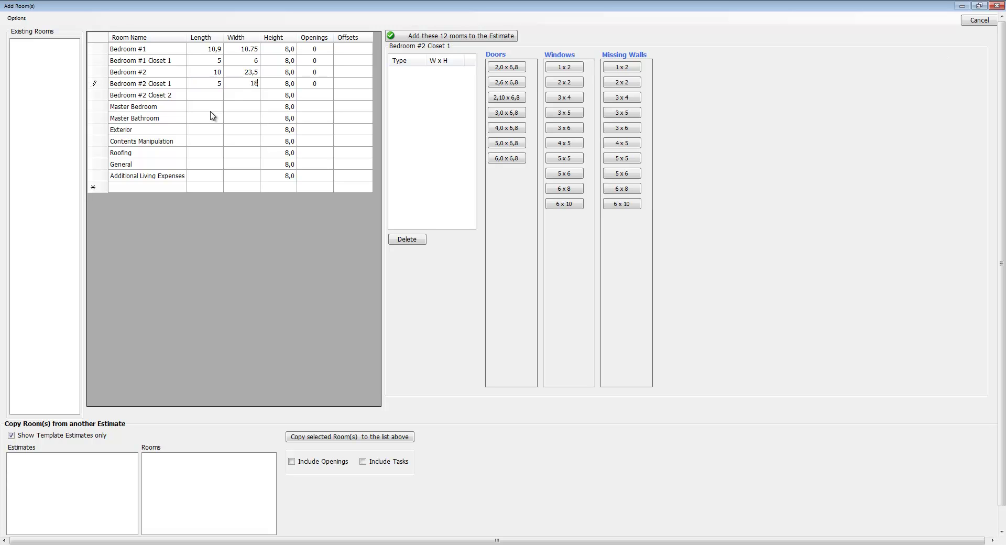
key("Return")
type("12")
key("Return")
type("14")
key("Return")
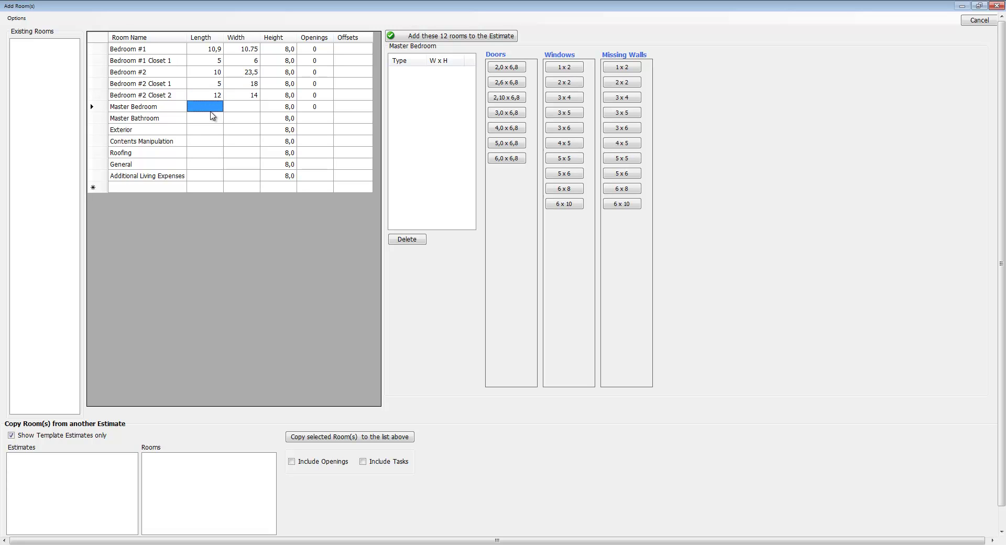
- Set the length and width of the Master Bedroom to 20 by 25 and of the Master Bathroom to 18 by 9
type("20")
key("Return")
type("25")
key("Return")
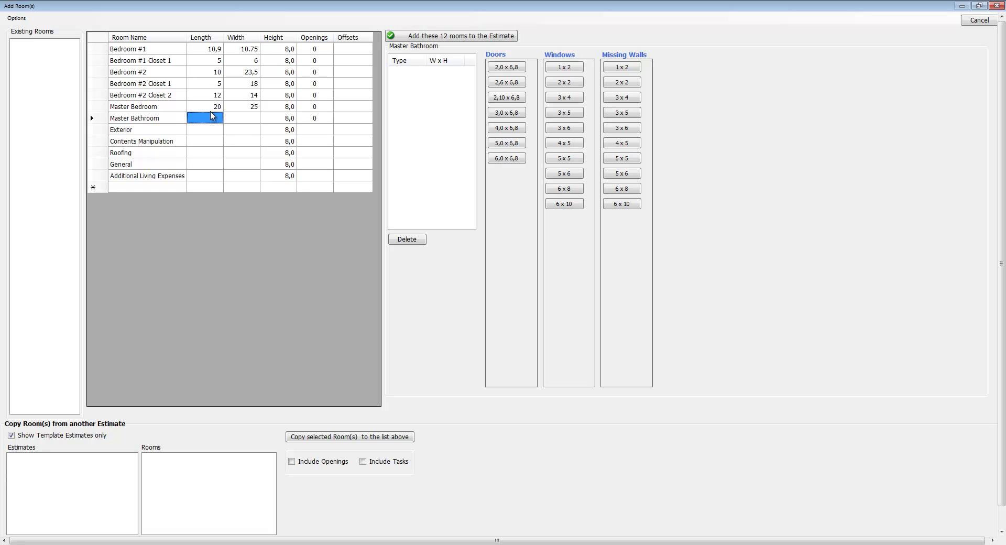
type("18")
key("Return")
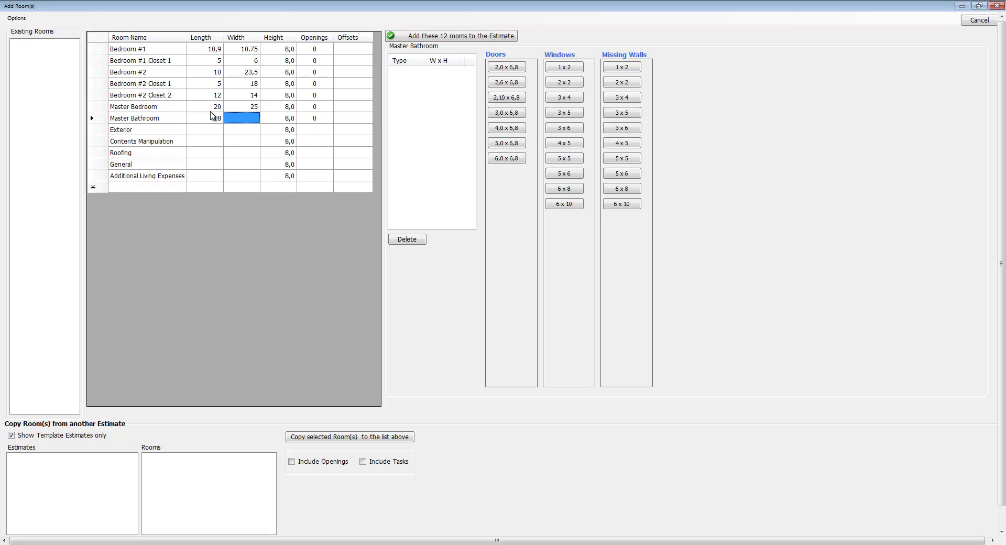
type("9")
key("Return")
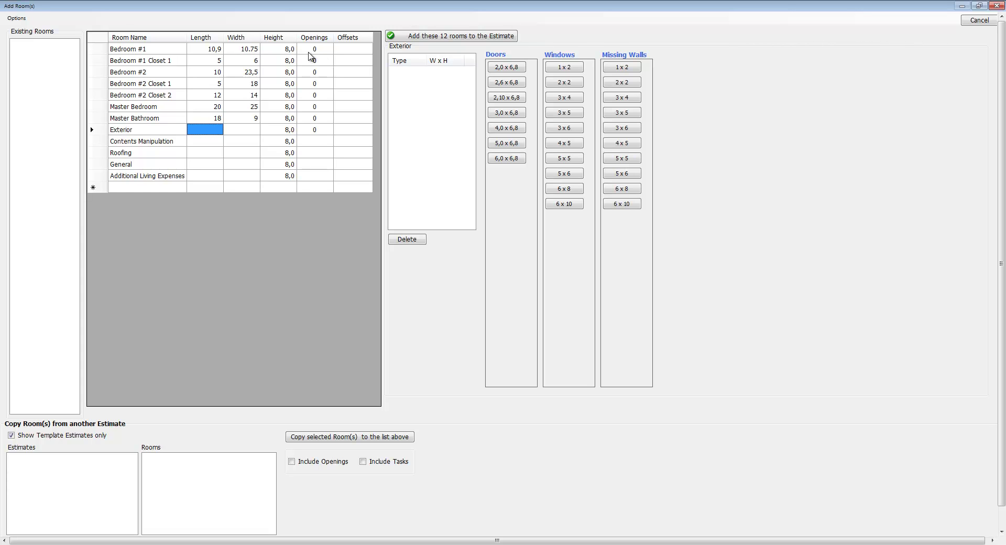
- Add two 2,0 x 6,8 door openings to Bedroom #1
left_click(315, 49)
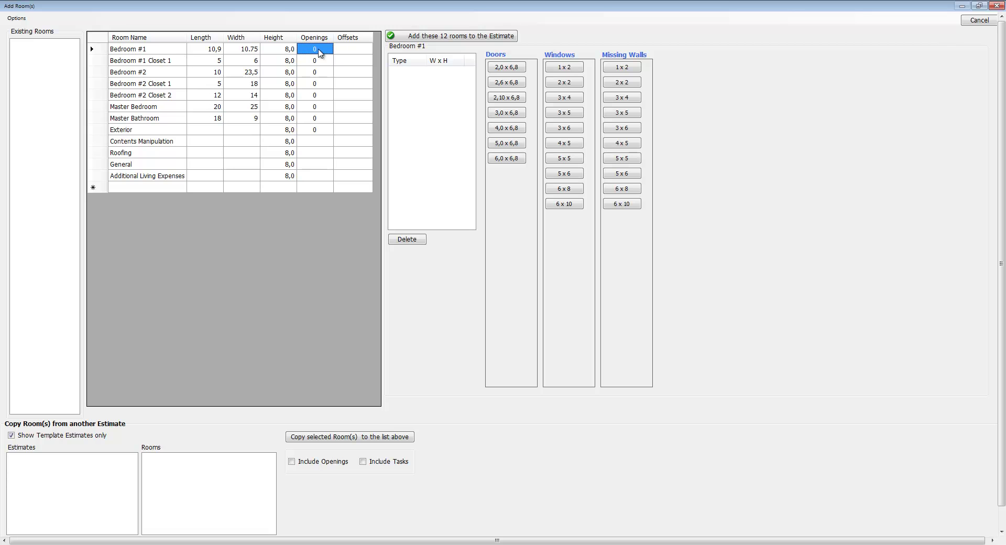
left_click(507, 67)
left_click(506, 67)
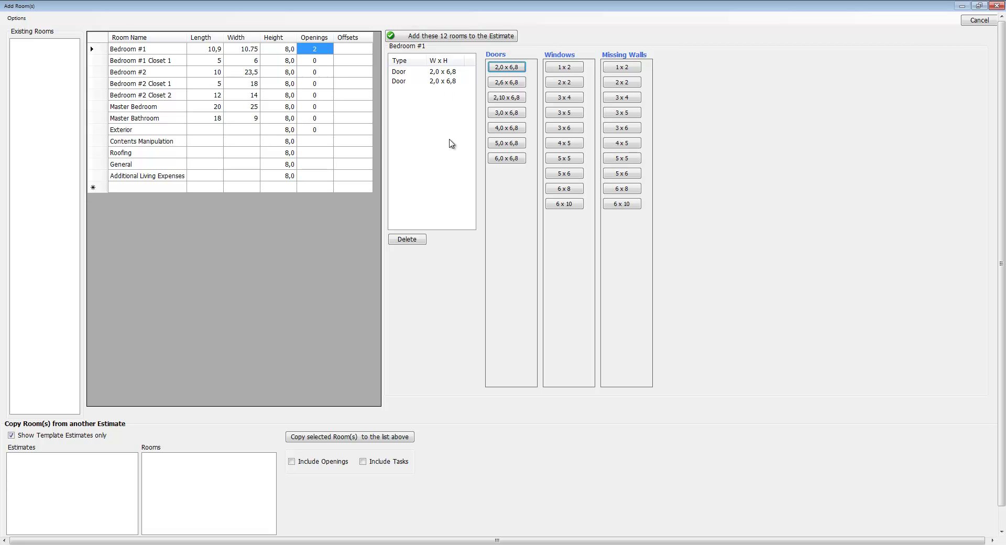
- Add a 3,0 x 6,8 door, 3 x 4 and 4 x 5 windows, and a 5 x 6 missing wall to Bedroom #1's openings
left_click(501, 113)
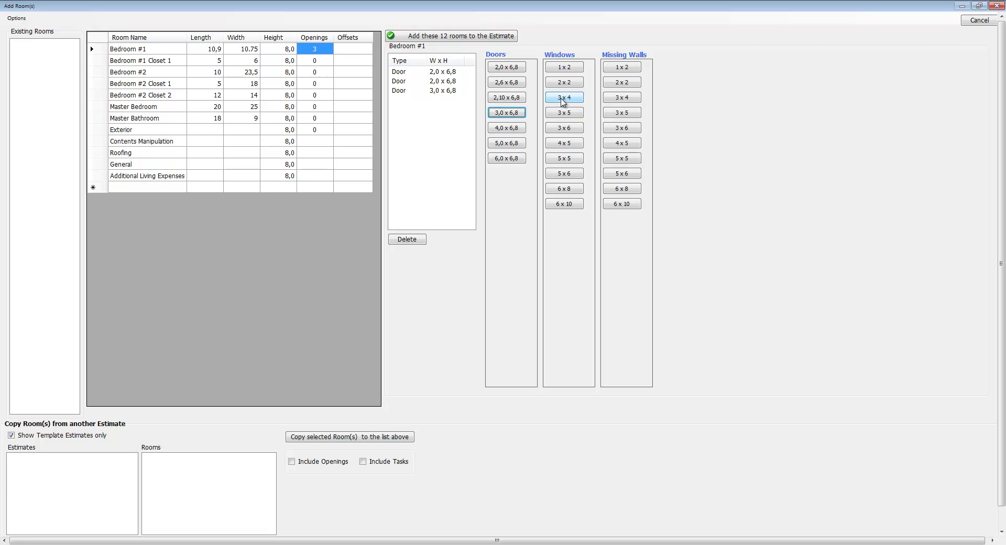
left_click(562, 100)
left_click(568, 146)
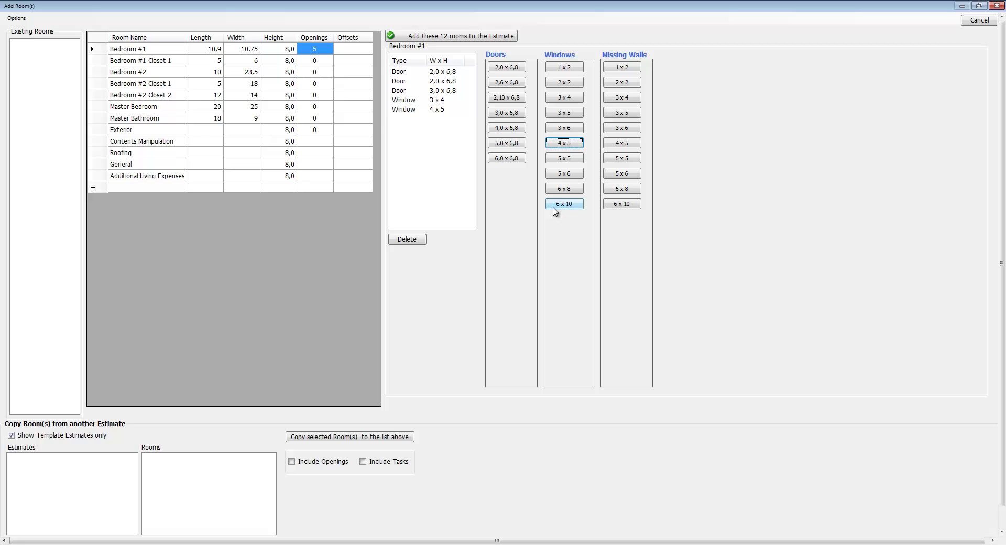
left_click(631, 176)
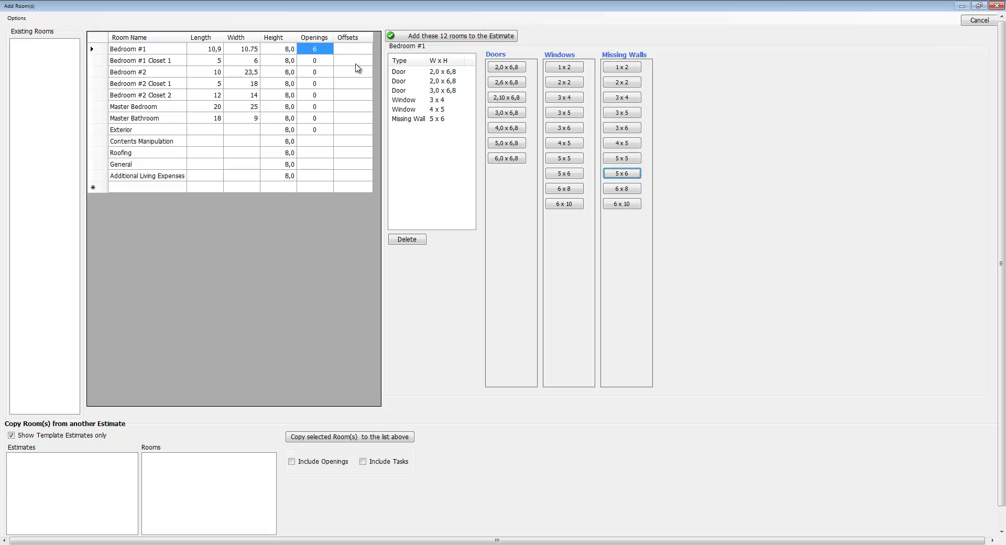
- Set the height of Bedroom #1 Closet 1 to 10
left_click(355, 62)
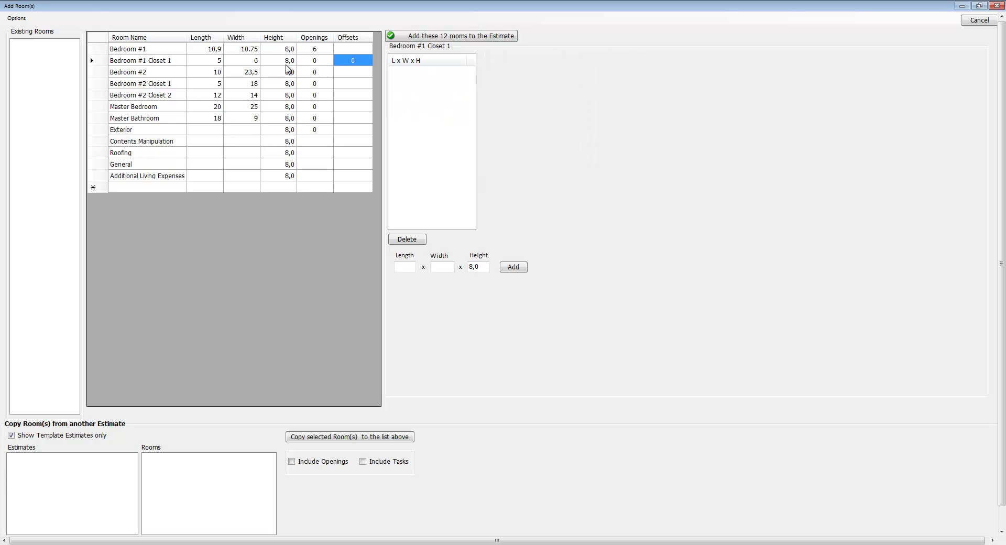
left_click(286, 64)
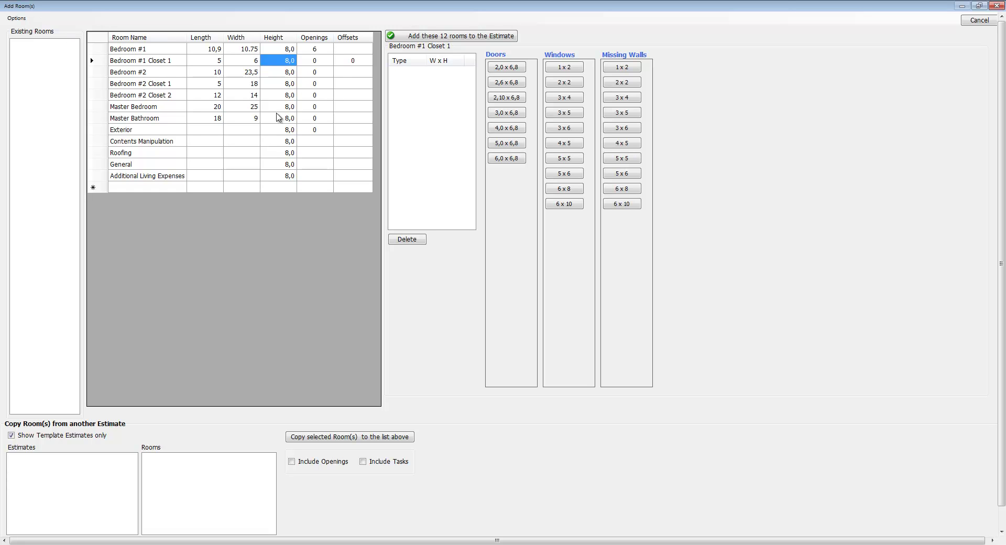
left_click(292, 59)
key("BackSpace")
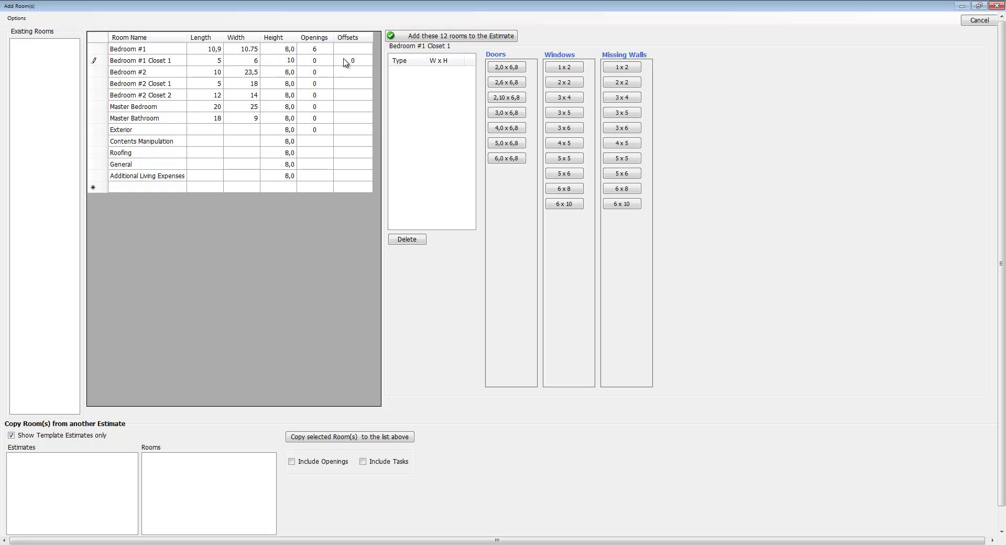
- Add two offsets to Bedroom #1 Closet 1: 5,6 x 5.5 x 10 and 3 x 4,7 x 10
left_click(351, 61)
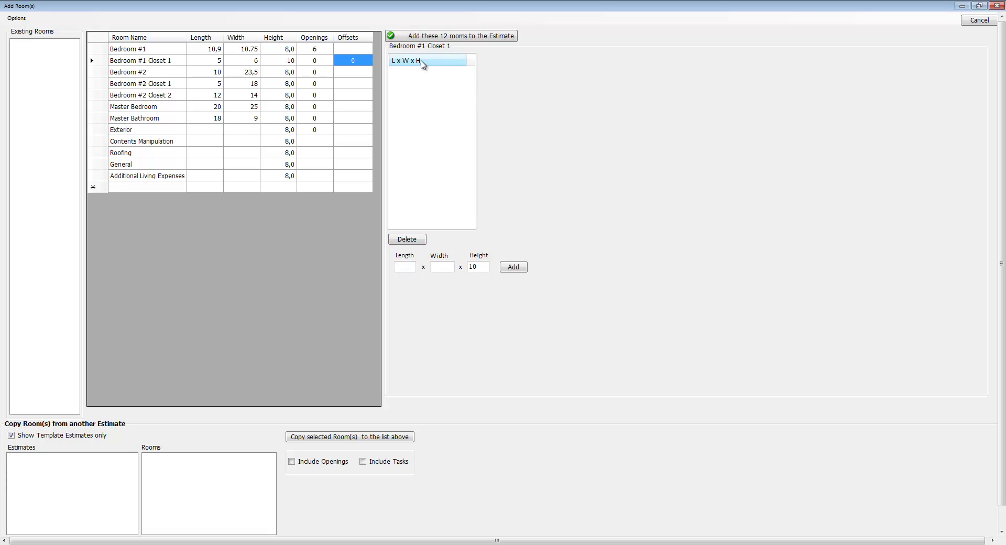
left_click(405, 268)
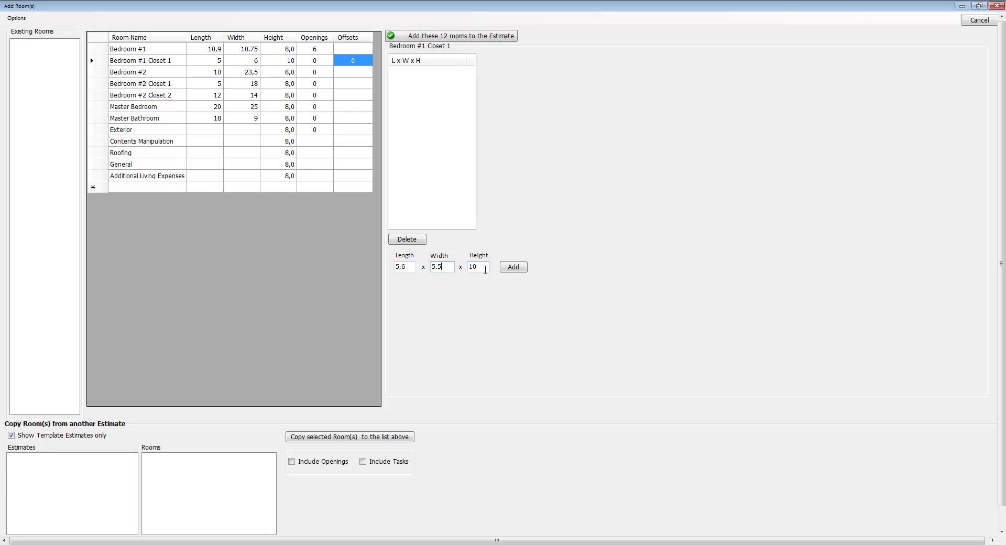
left_click(512, 266)
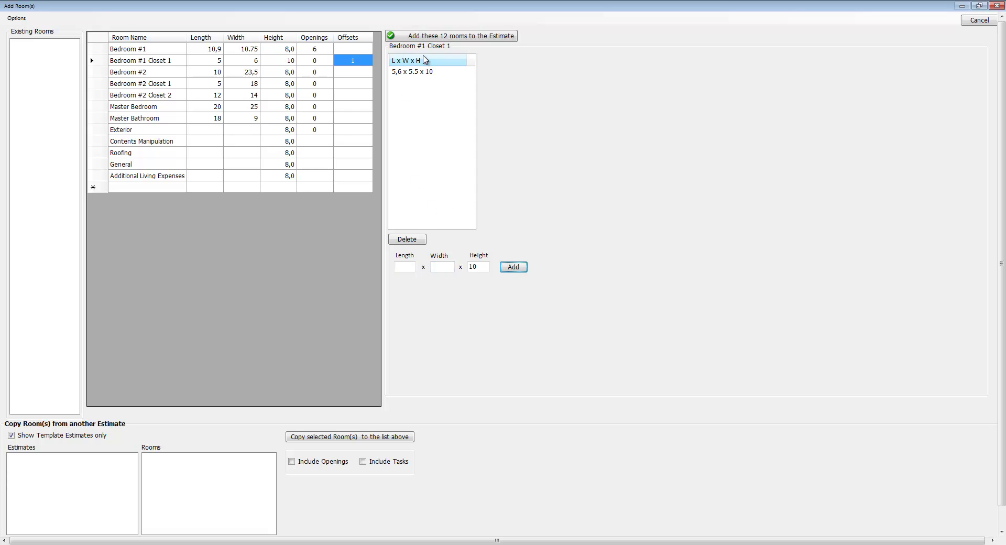
left_click(409, 267)
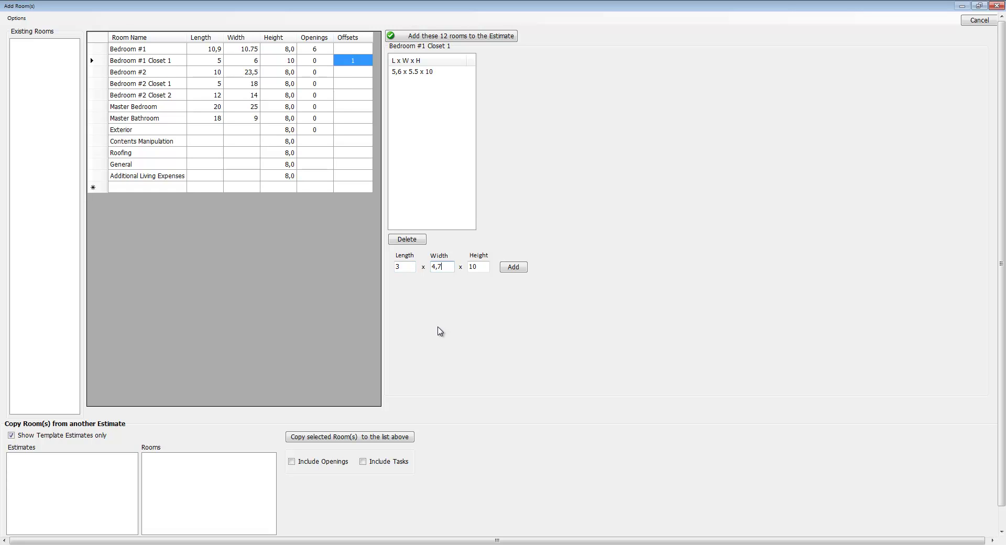
left_click(515, 269)
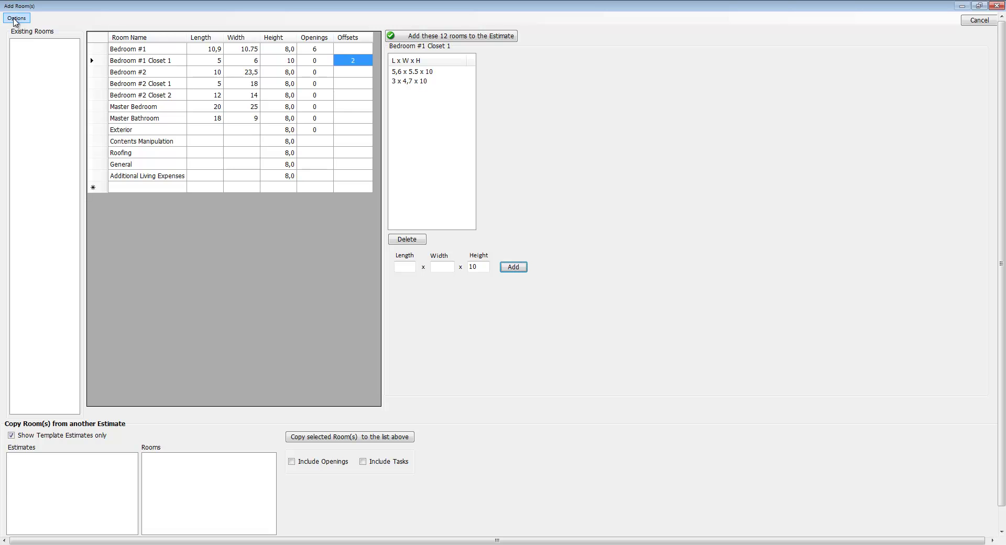
- Examine which room names are enabled as suggestions for new room entries
left_click(16, 19)
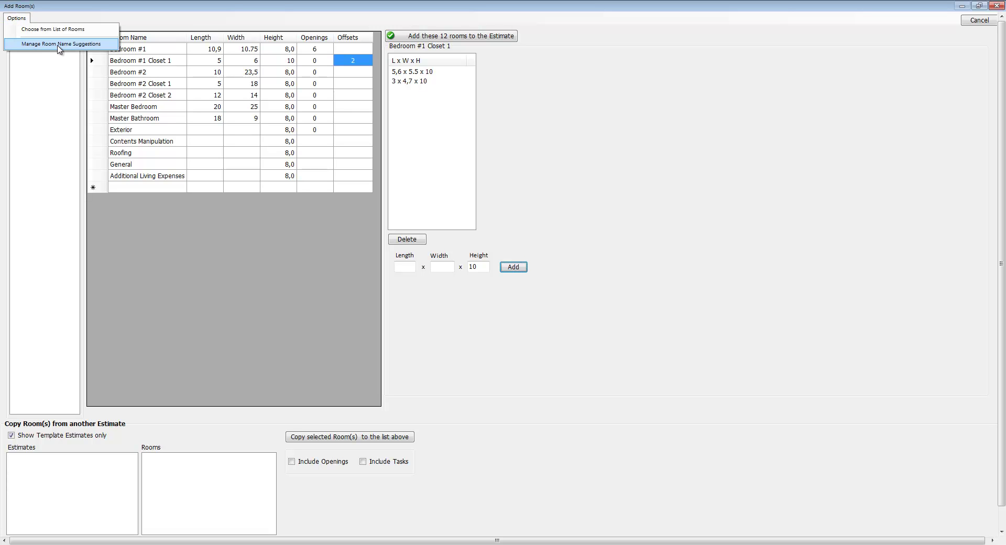
left_click(94, 49)
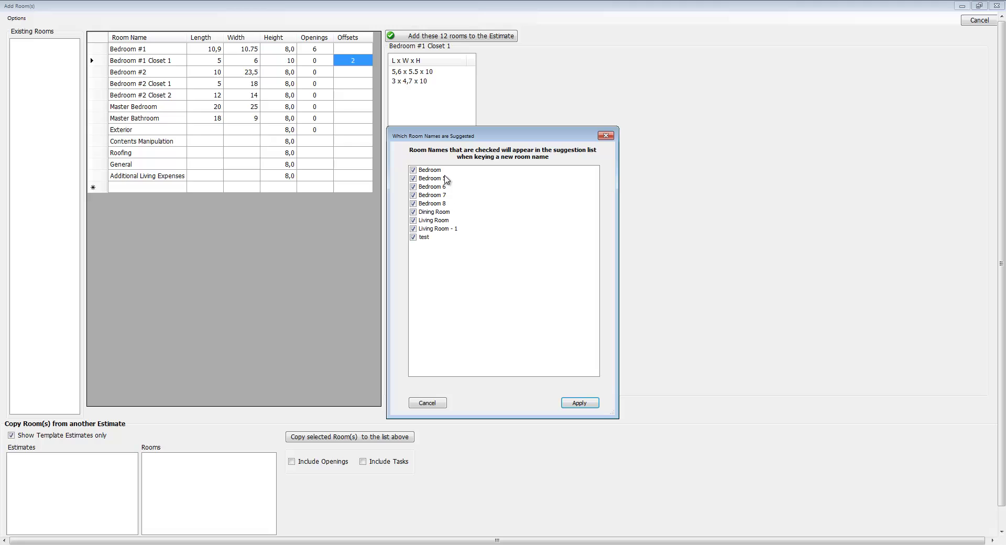
- Try the room name suggestions with "bedr" in the blank row, replace the entry with "nook #5", and clear it
left_click(158, 189)
left_click(178, 188)
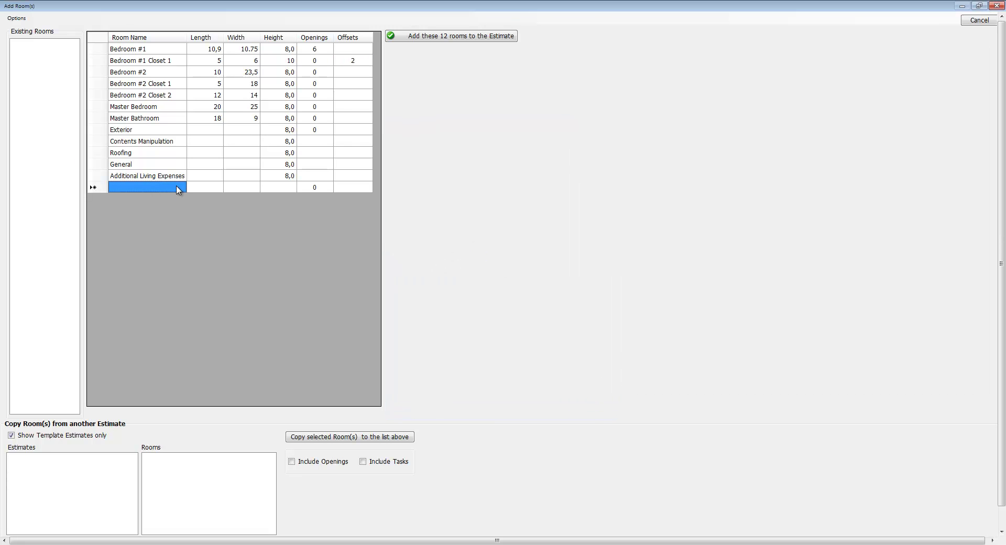
type("bedr")
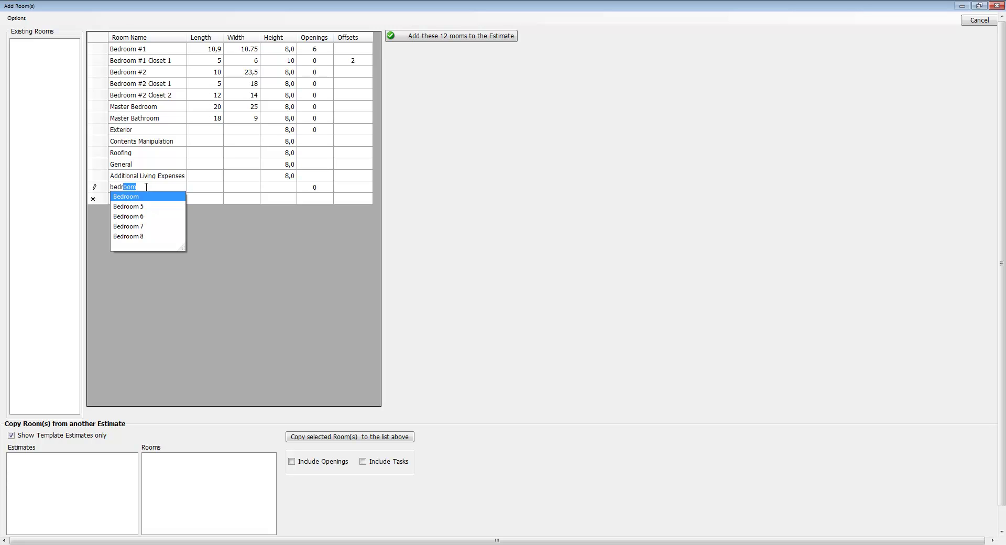
key("End")
double_click(146, 187)
type("n")
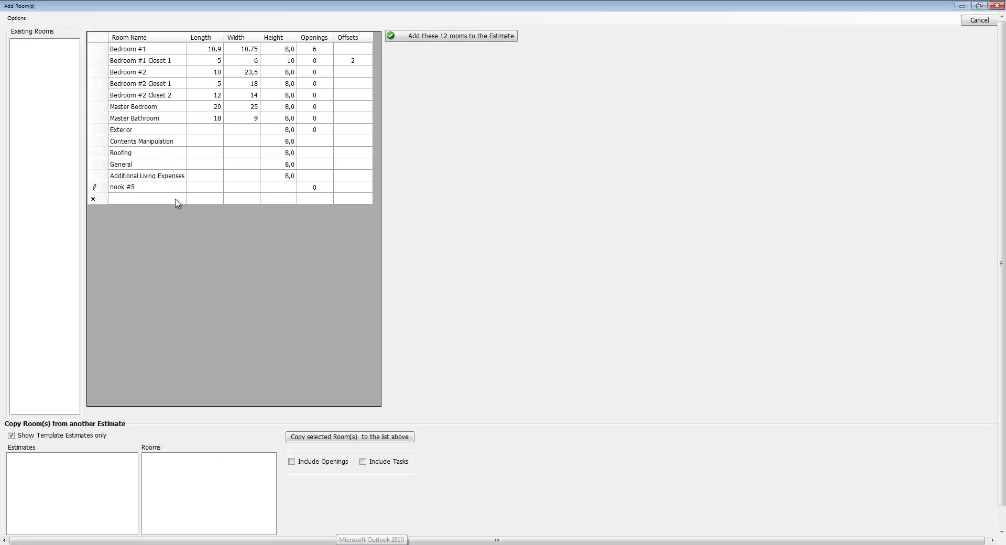
left_click_drag(169, 188, 58, 187)
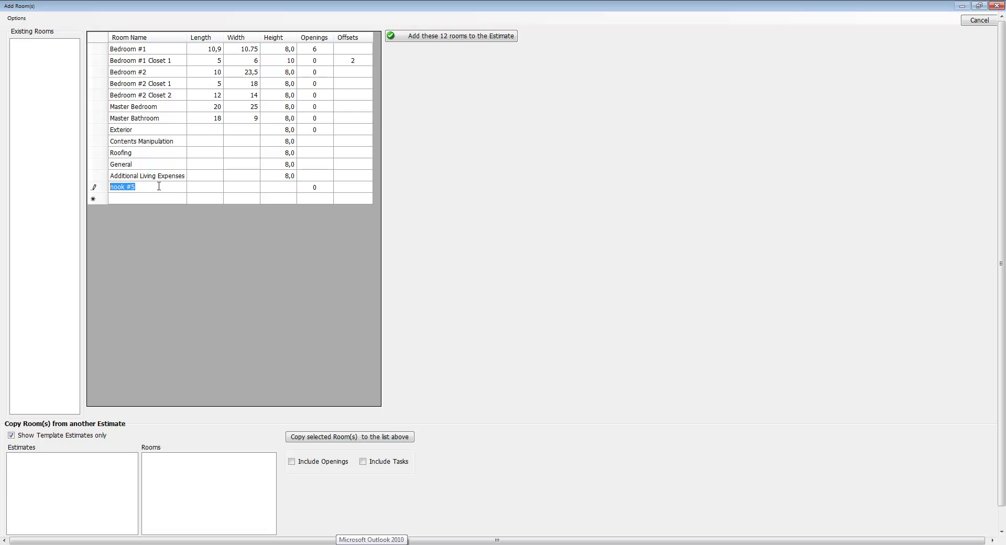
key("BackSpace")
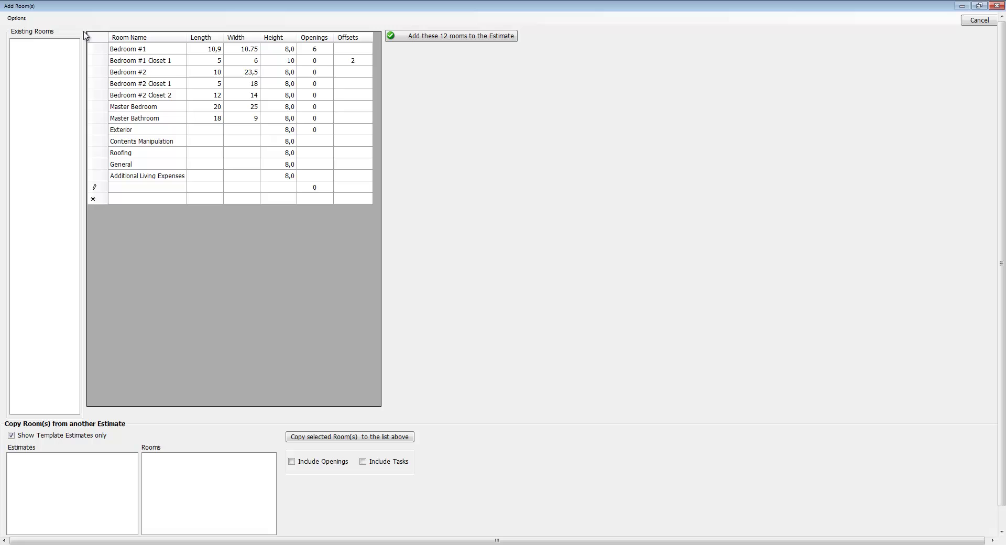
- Exclude "test" from the suggested room names and apply the selection
left_click(17, 18)
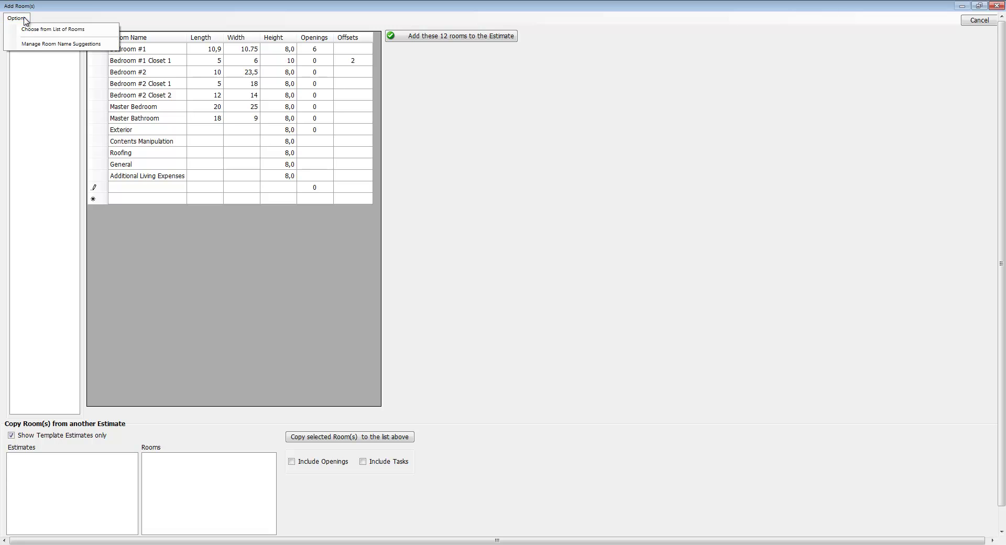
left_click(38, 45)
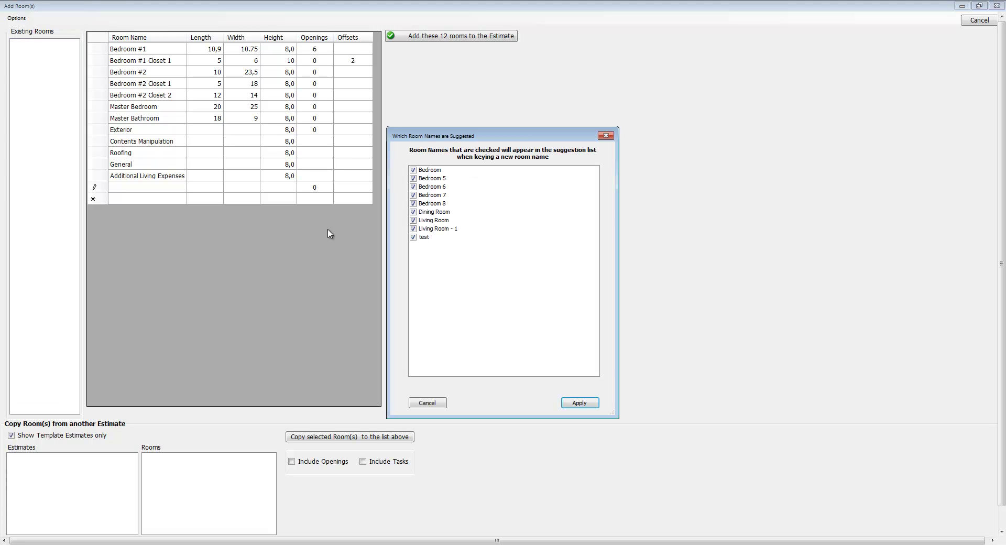
left_click(422, 237)
left_click(579, 402)
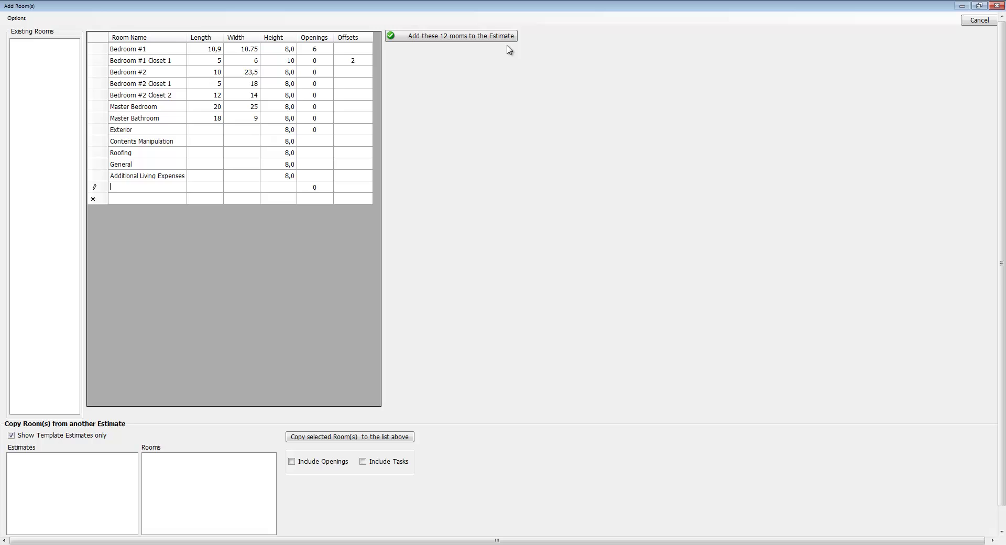
- Add the 12 listed rooms to the estimate and view the Bedroom #1, Exterior, Contents Manipulation and Roofing entries
left_click(468, 40)
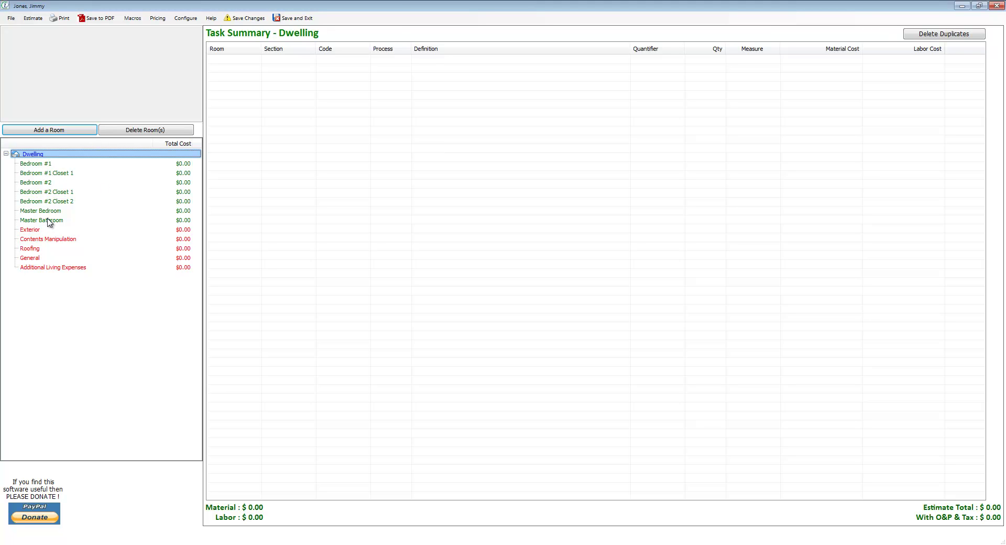
left_click(38, 164)
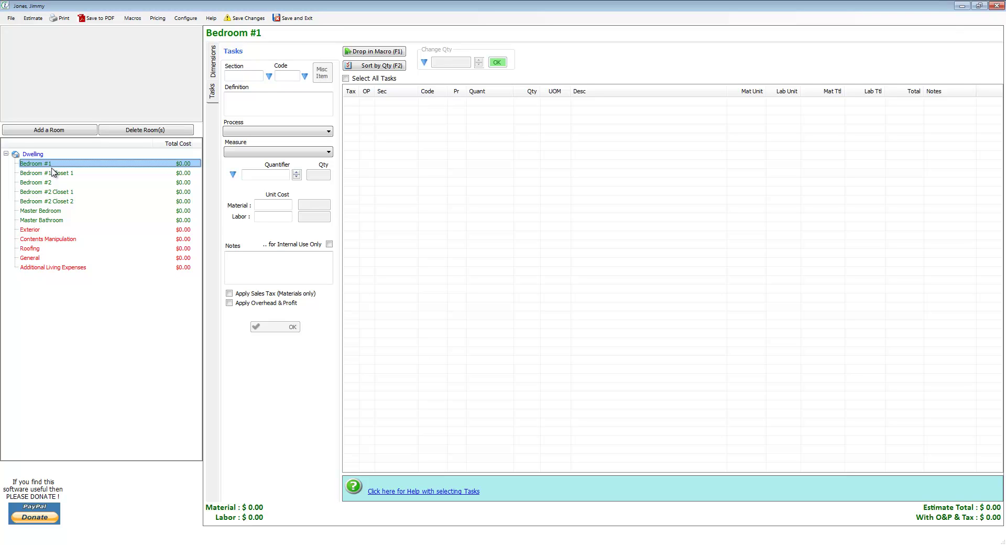
left_click(30, 231)
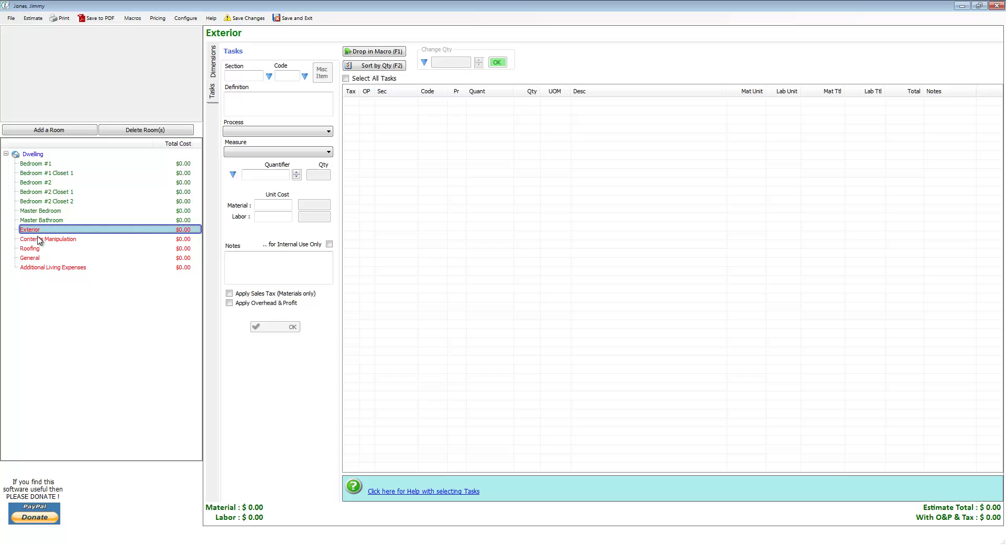
left_click(42, 241)
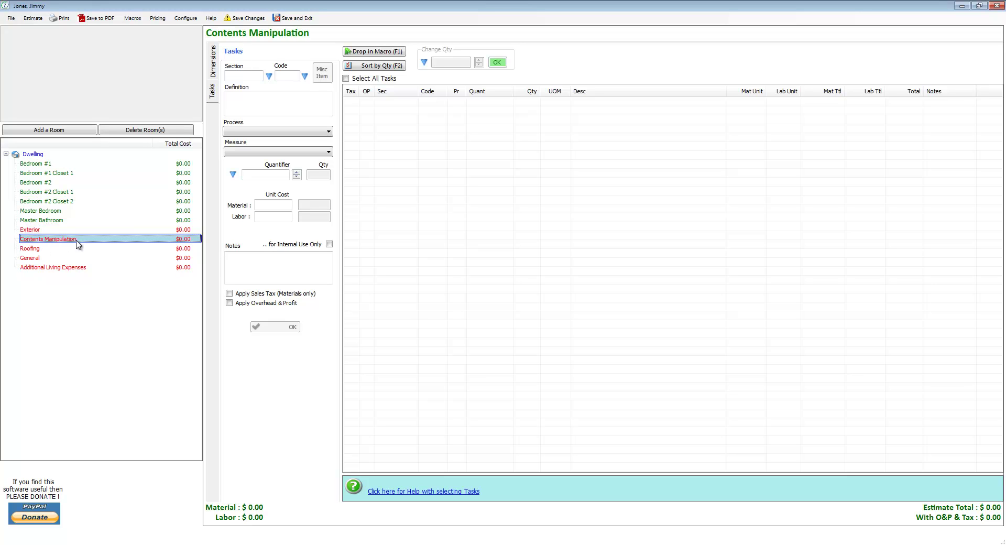
left_click(31, 251)
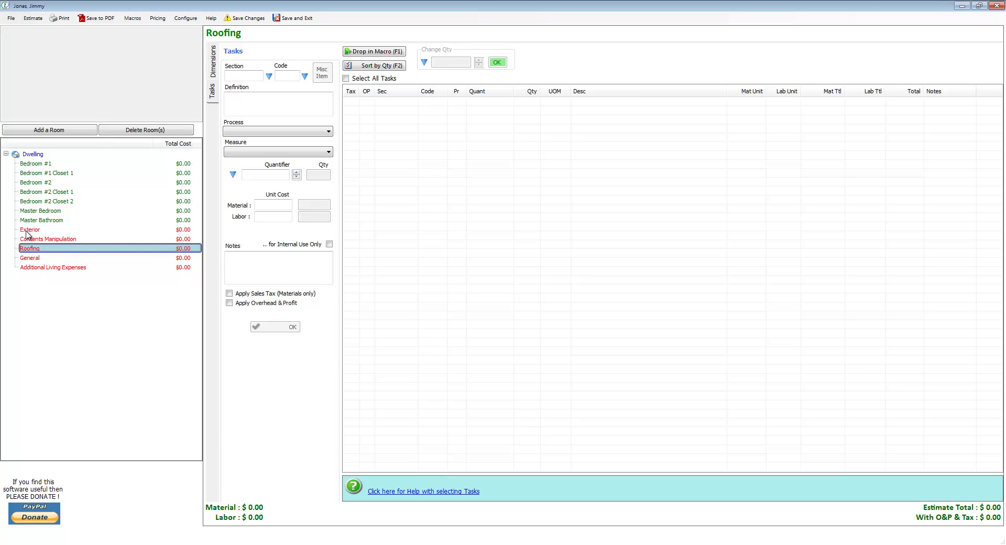
- Add two more rooms named Bedroom #5 and Bedroom #6 to the estimate
left_click(51, 131)
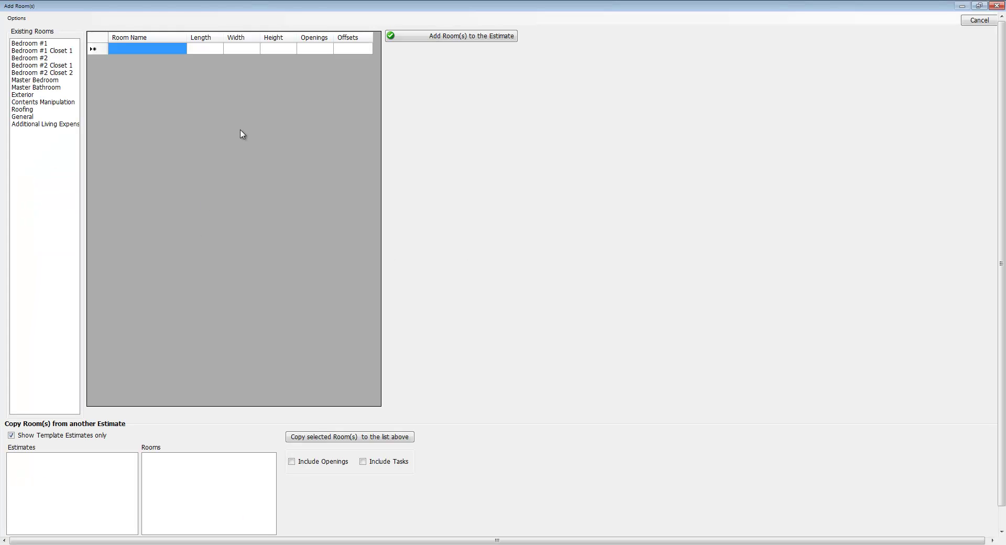
type("Bedroom ")
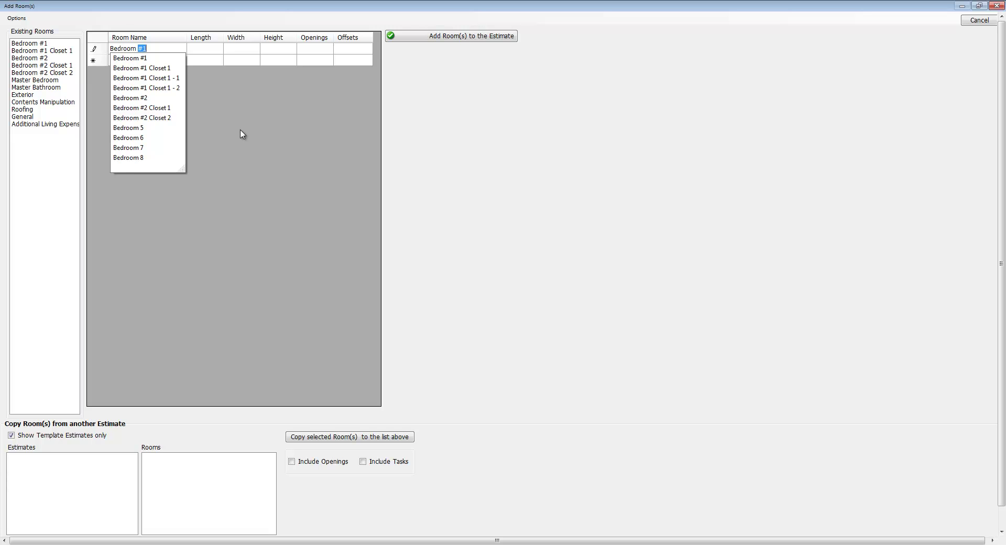
type("#5")
key("Return")
type("Bedro")
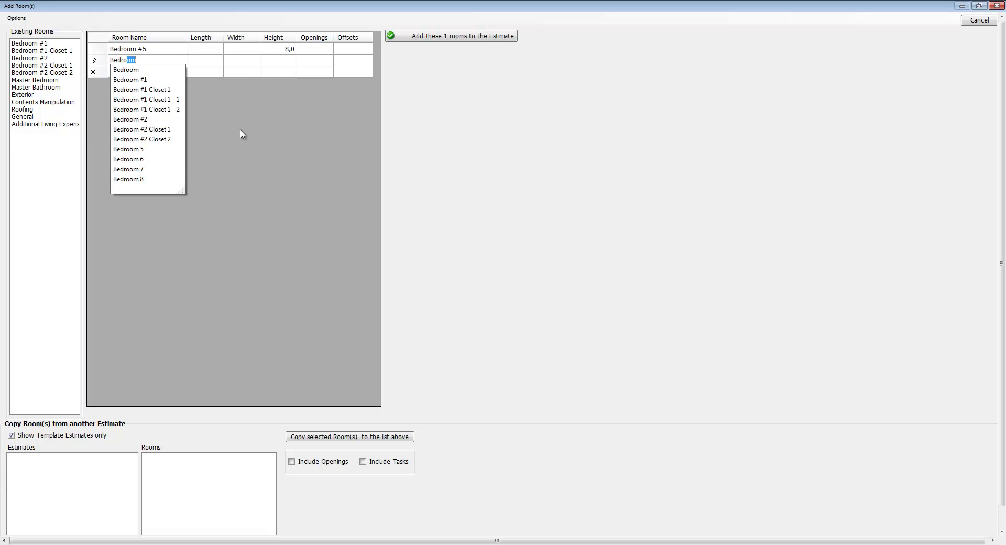
type("om #6")
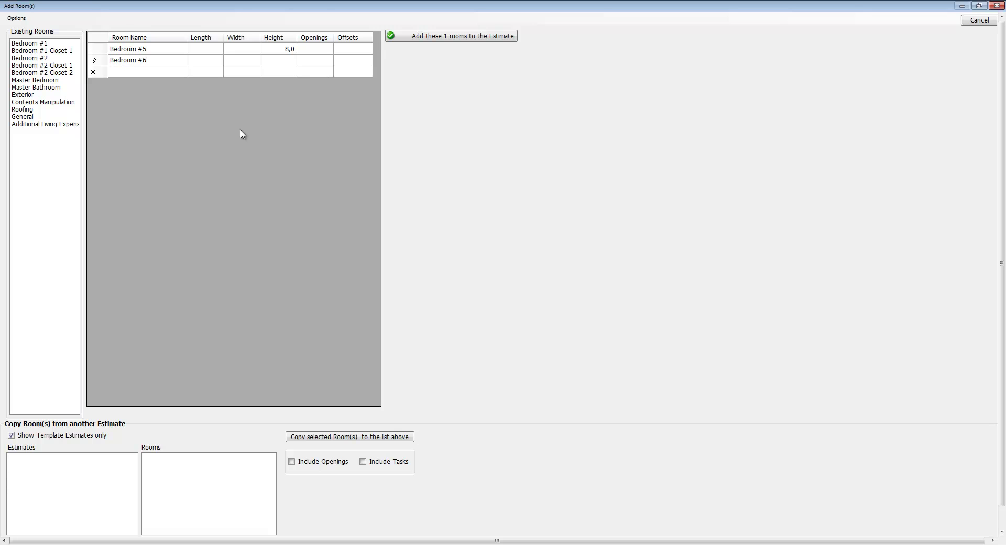
left_click(446, 37)
left_click(446, 37)
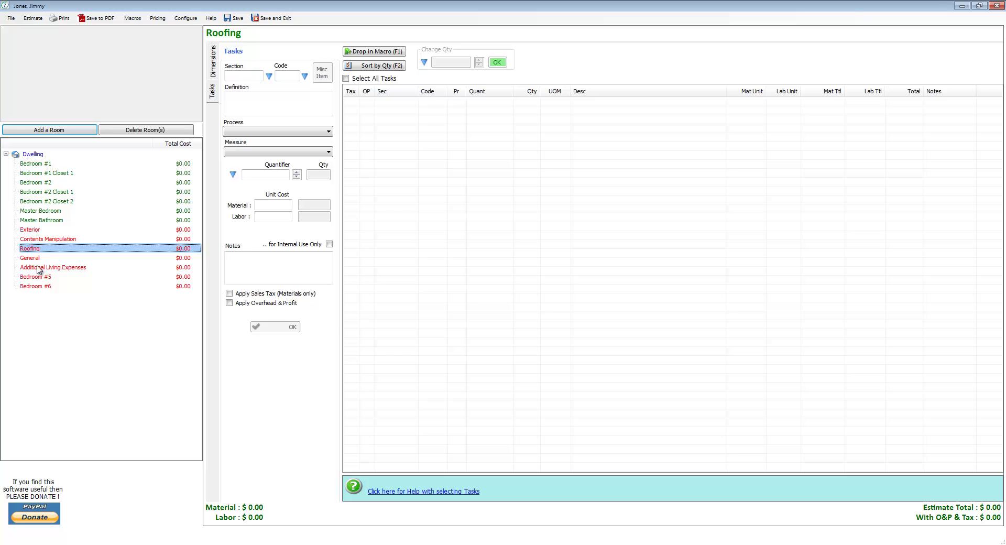
- Move Bedroom #5 and Bedroom #6 directly below Master Bathroom in the room list and select Bedroom #5
left_click(47, 278)
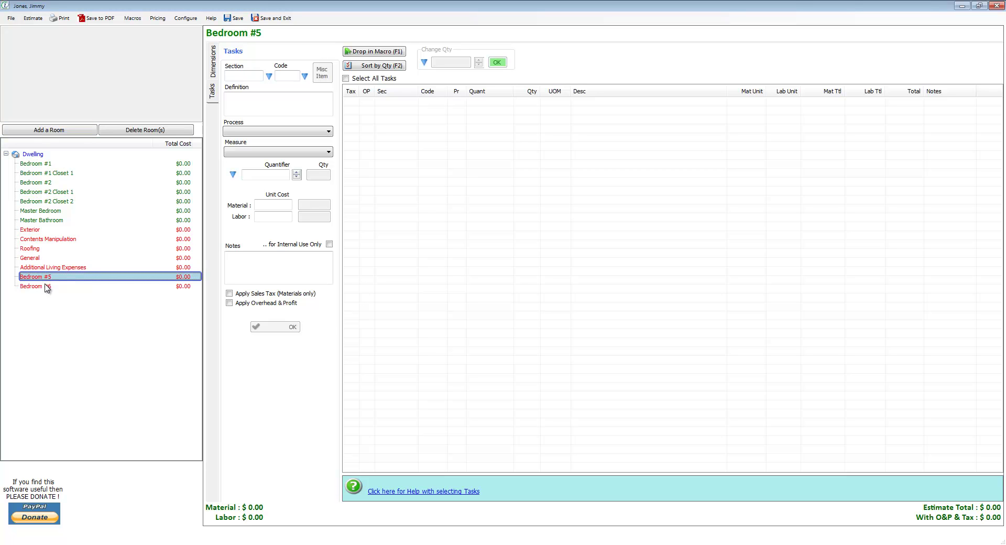
left_click_drag(47, 278, 51, 224)
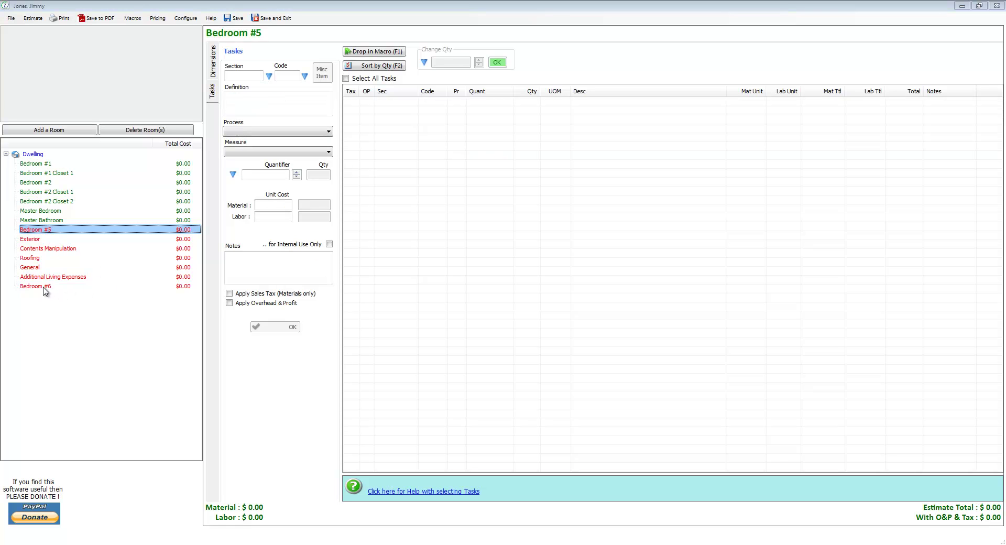
left_click_drag(46, 288, 47, 242)
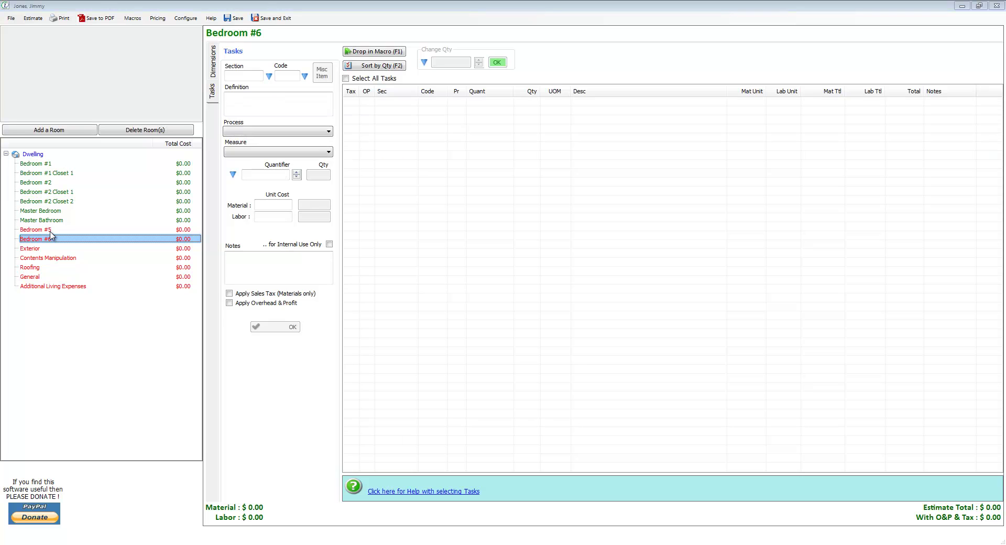
left_click(50, 231)
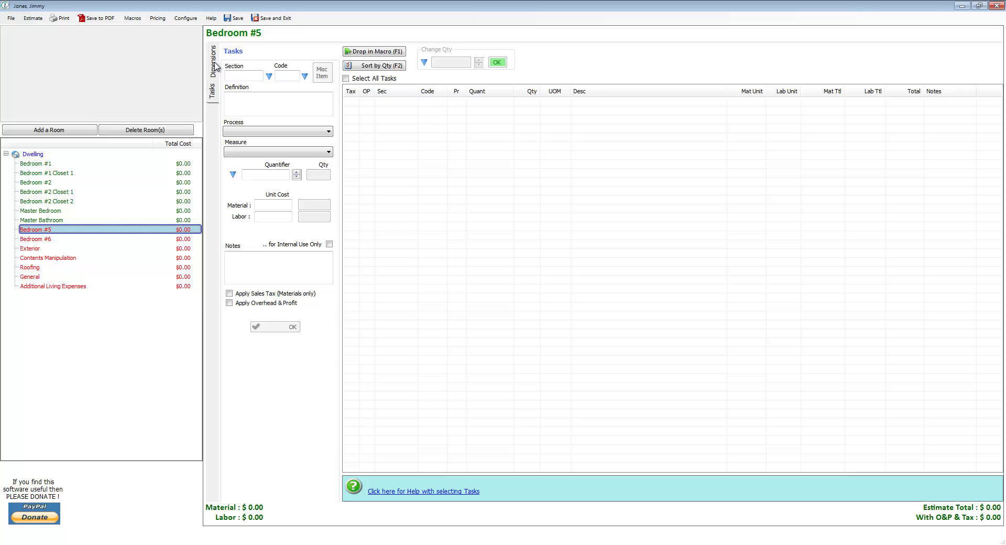
- Set Bedroom #5's basic dimensions to a length of 10,6 and a width of 5,6 and apply them
left_click(214, 99)
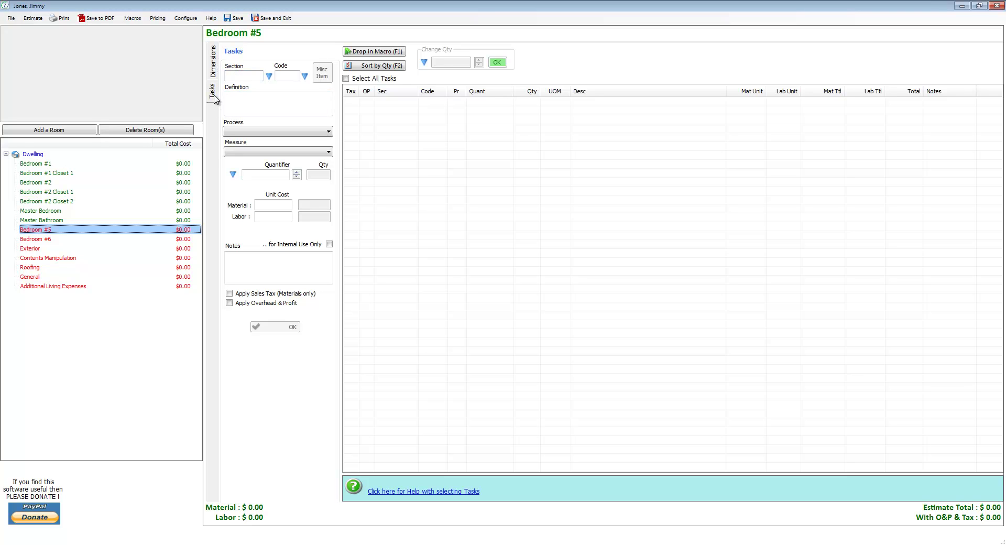
left_click(214, 62)
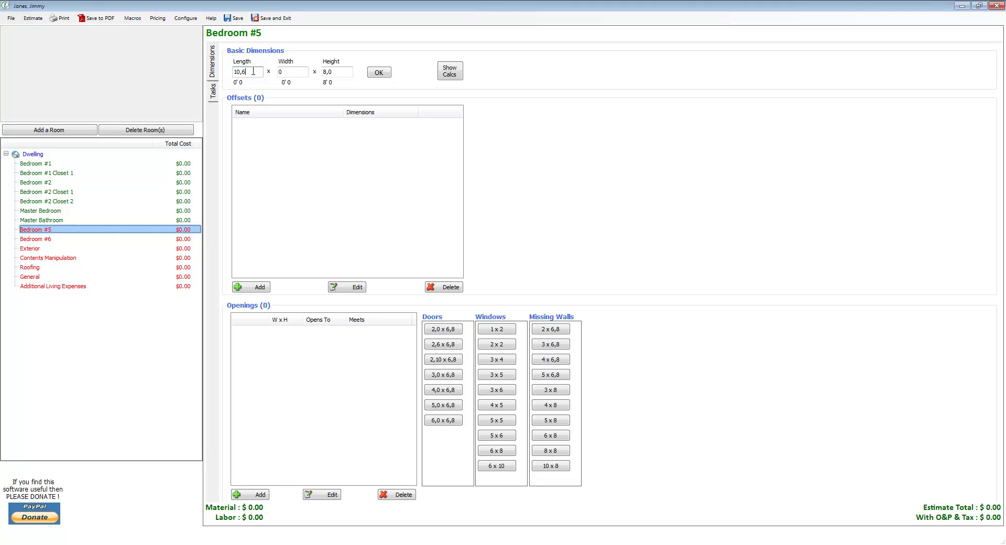
key("Tab")
type("5,6")
left_click(380, 74)
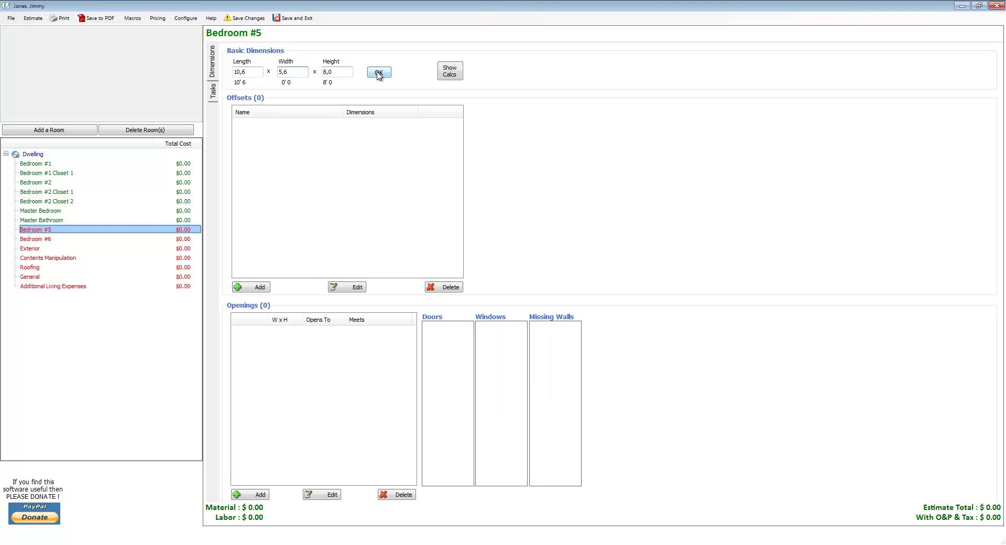
left_click(383, 75)
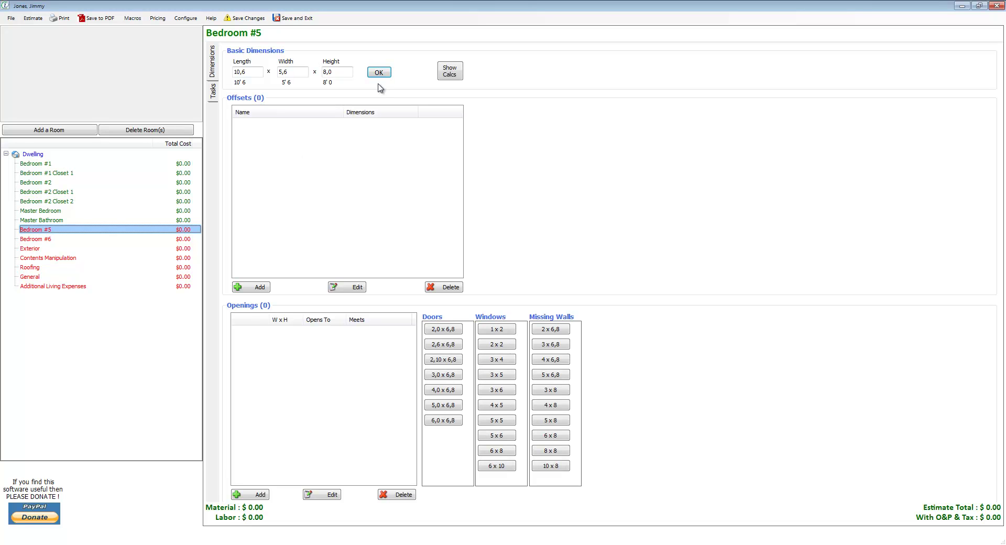
- View Bedroom #6's dimensions, then return to Bedroom #5 and look through its tasks and dimensions
left_click(37, 239)
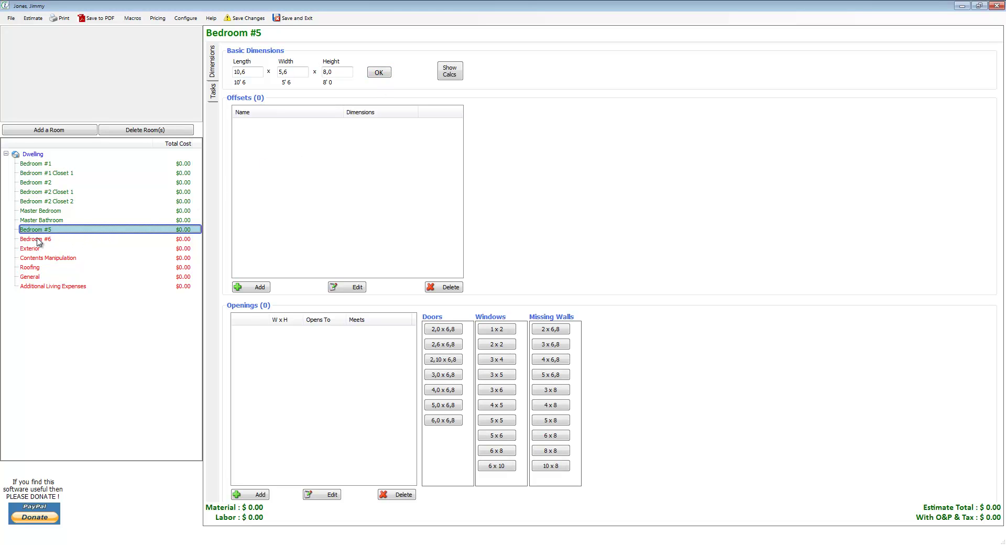
left_click(38, 240)
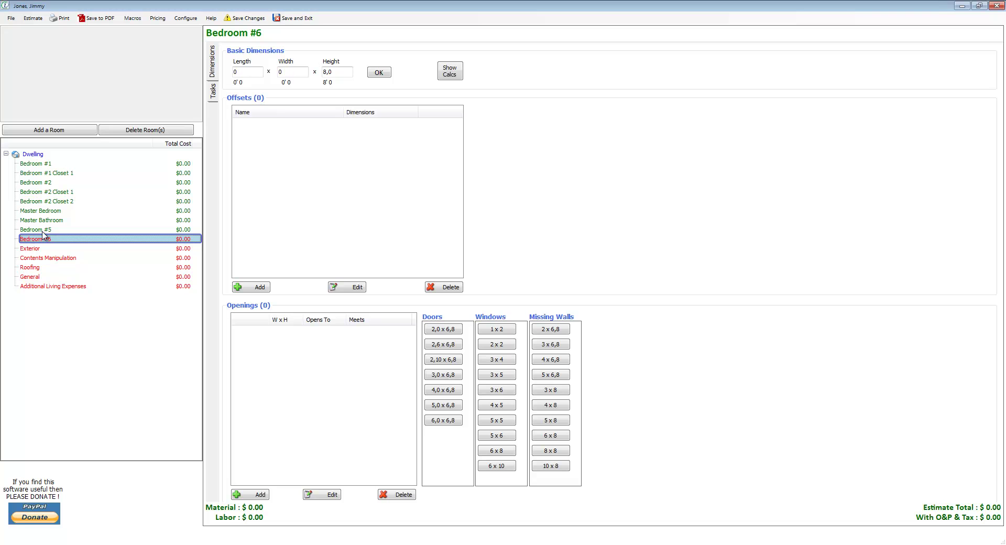
left_click(47, 231)
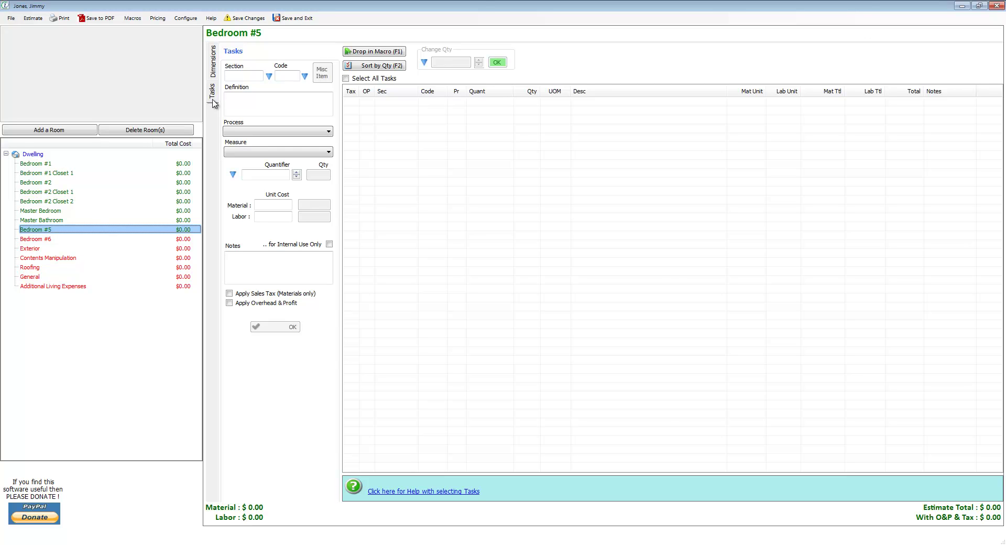
left_click(214, 65)
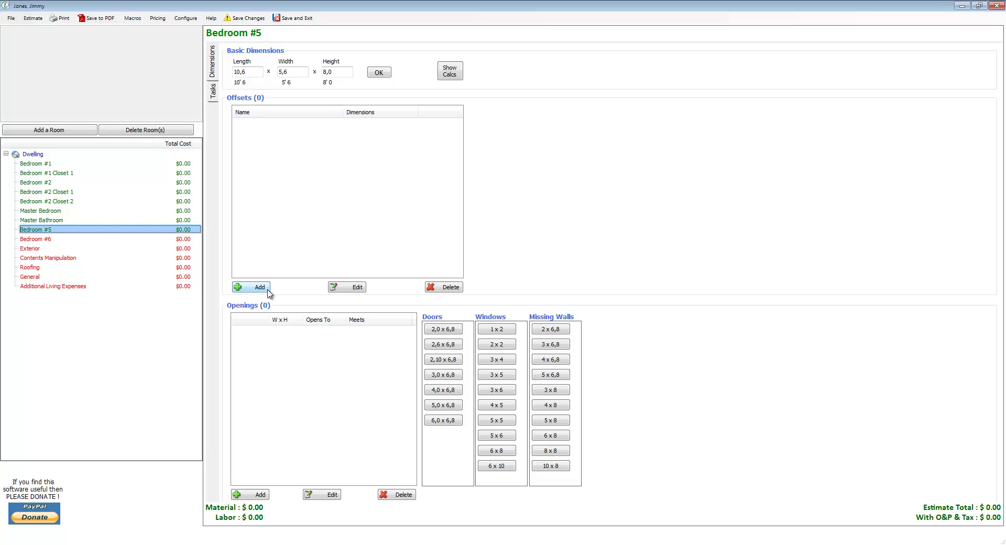
- Add a 4 x 6 offset to Bedroom #5 with a 2,0 x 6,8 door and a 2 x 2 window, and save it
left_click(242, 288)
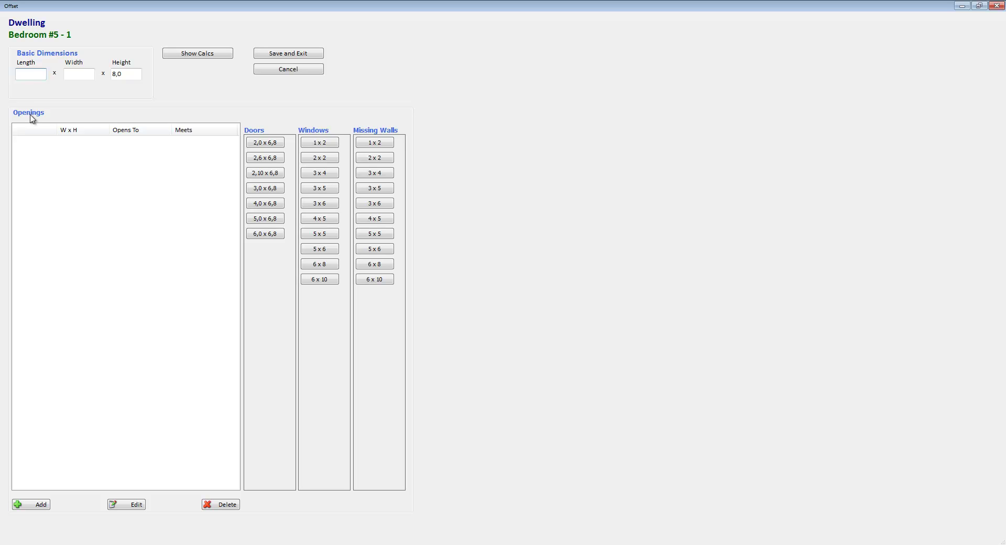
key("Tab")
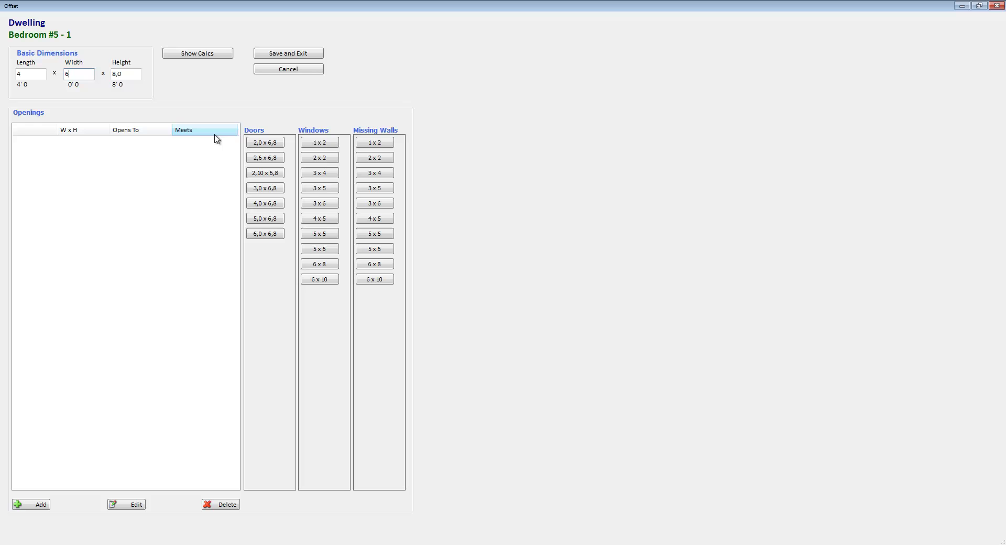
left_click(266, 146)
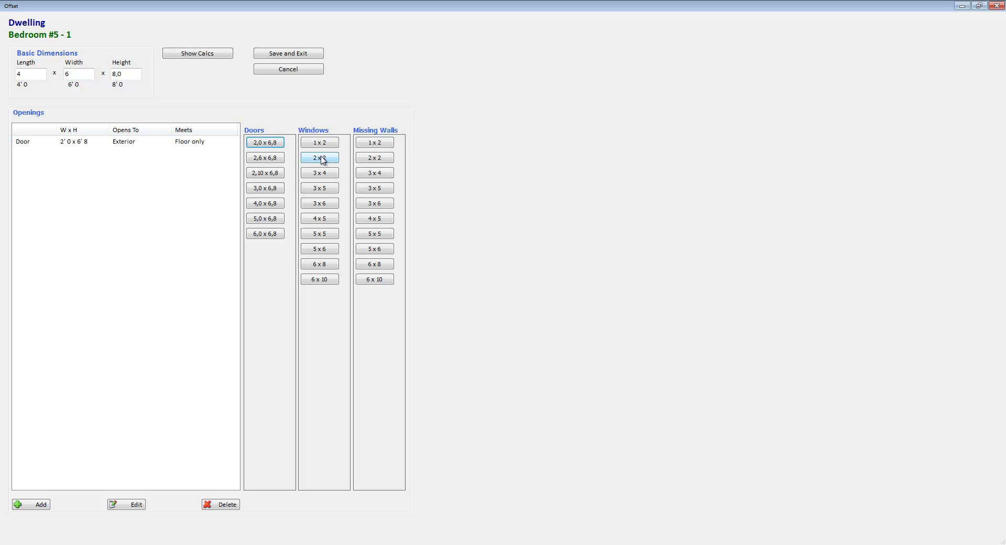
left_click(321, 159)
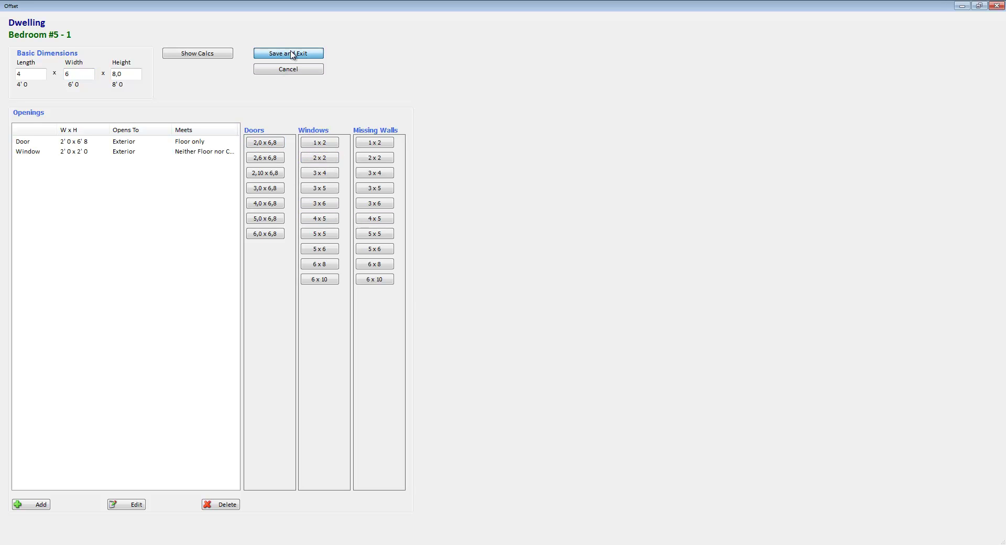
key("Return")
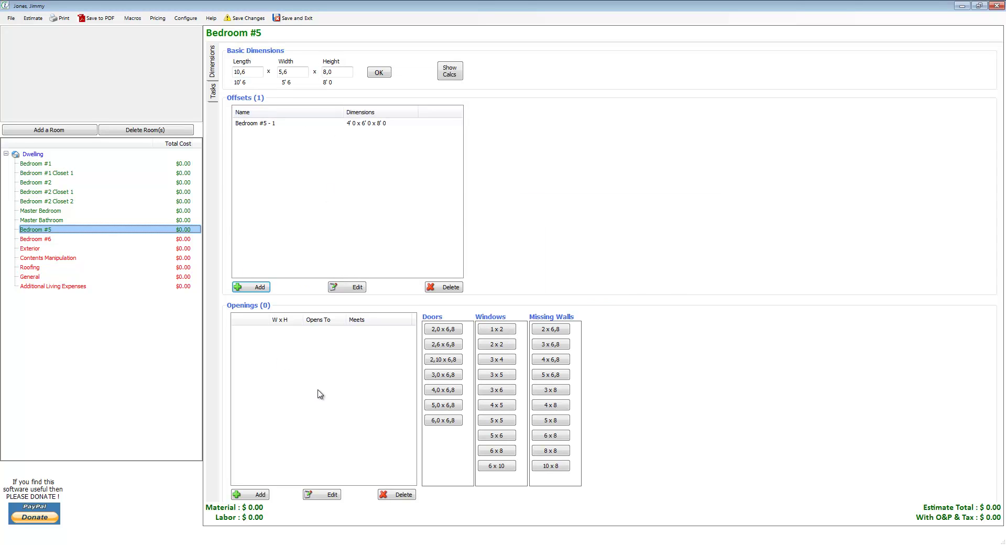
- Add a door opening to Bedroom #5 with length 3,3 and height 9, opening to Exterior
left_click(256, 495)
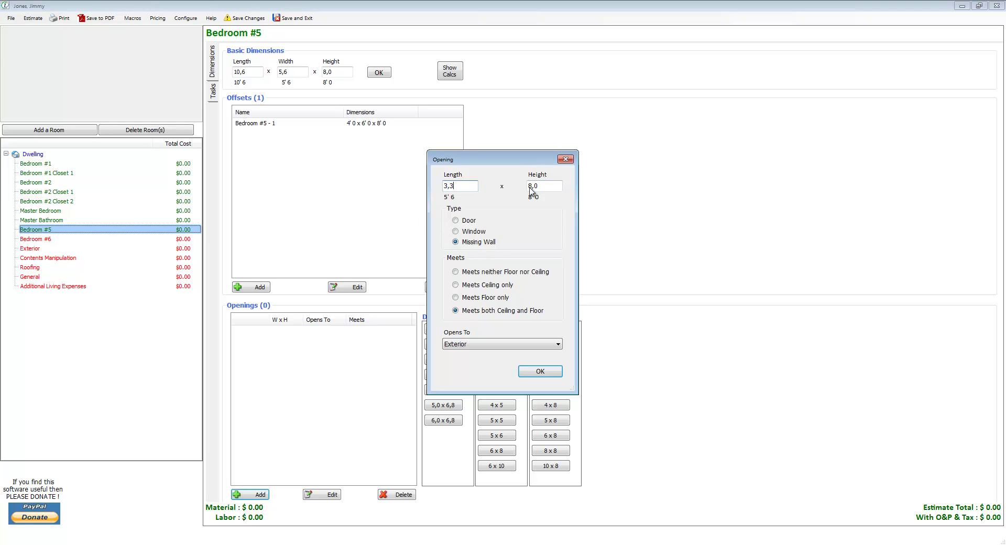
left_click(455, 221)
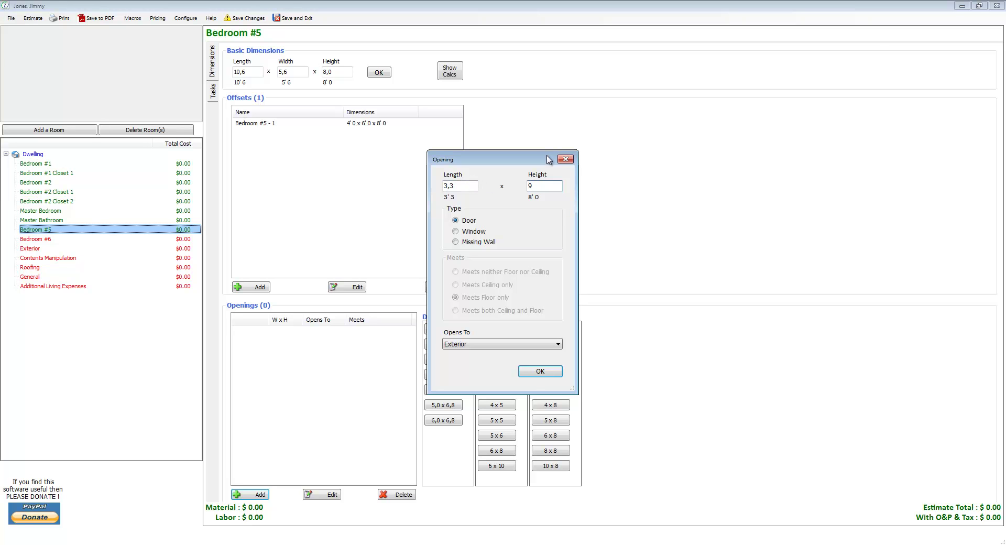
left_click(478, 346)
left_click(478, 347)
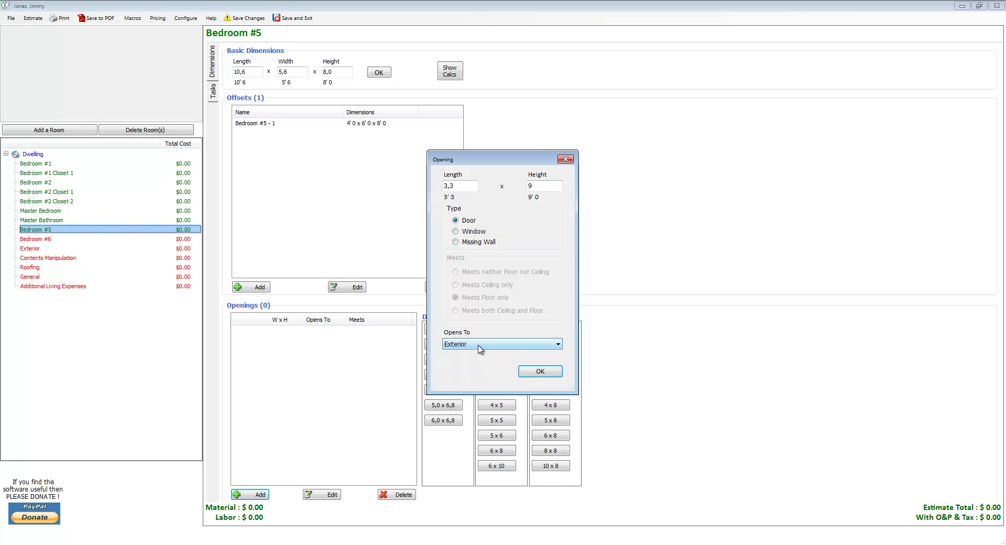
left_click(543, 341)
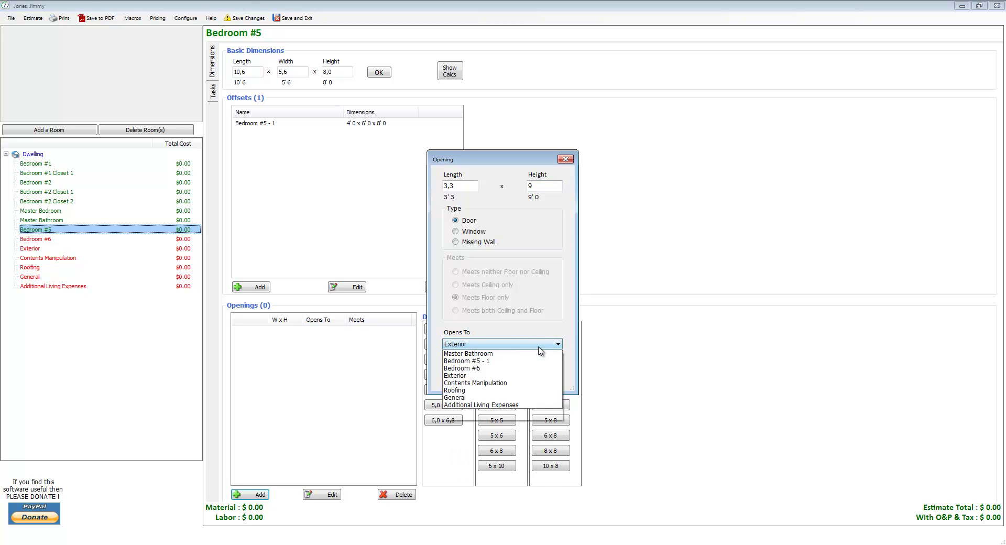
left_click(527, 340)
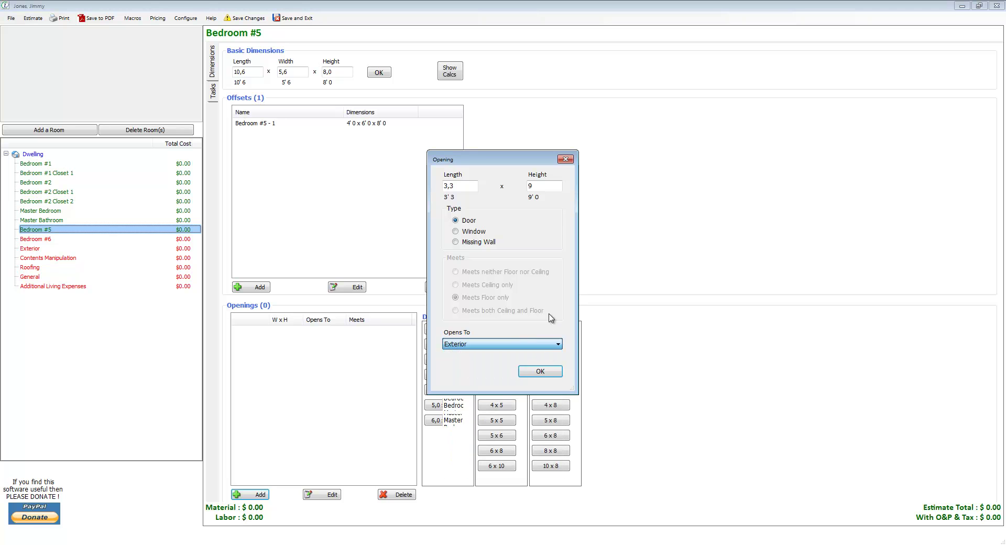
left_click(540, 372)
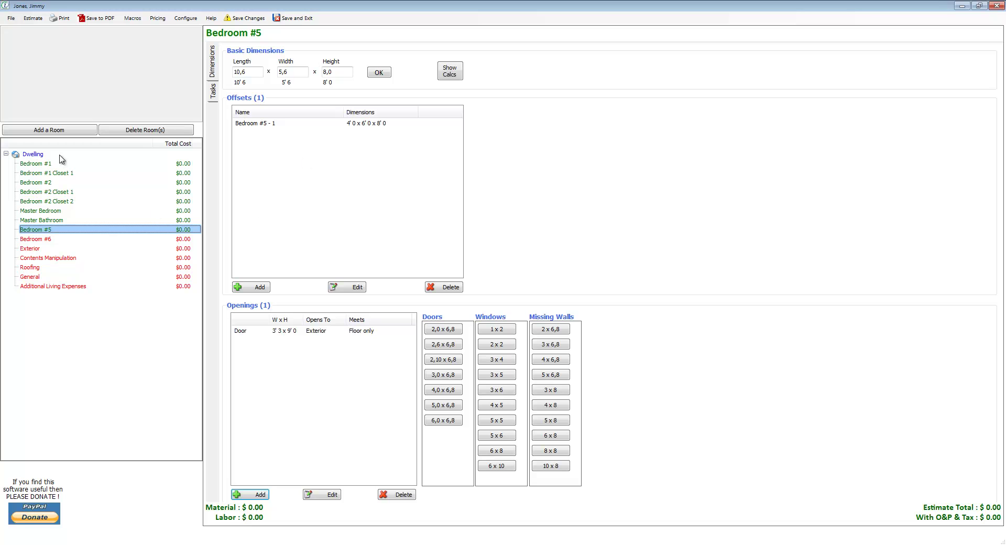
- View the form for adding rooms and close it without adding any
left_click(63, 131)
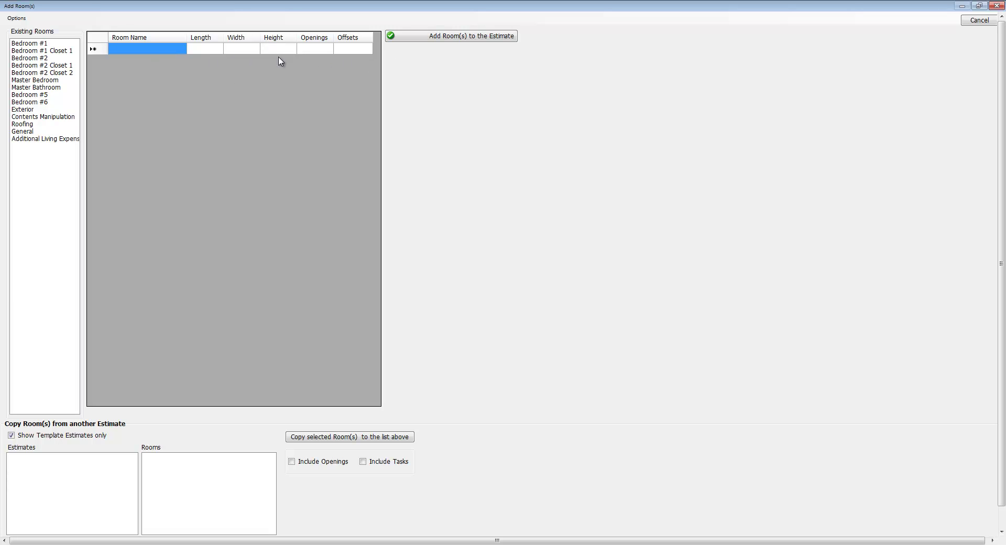
left_click(979, 21)
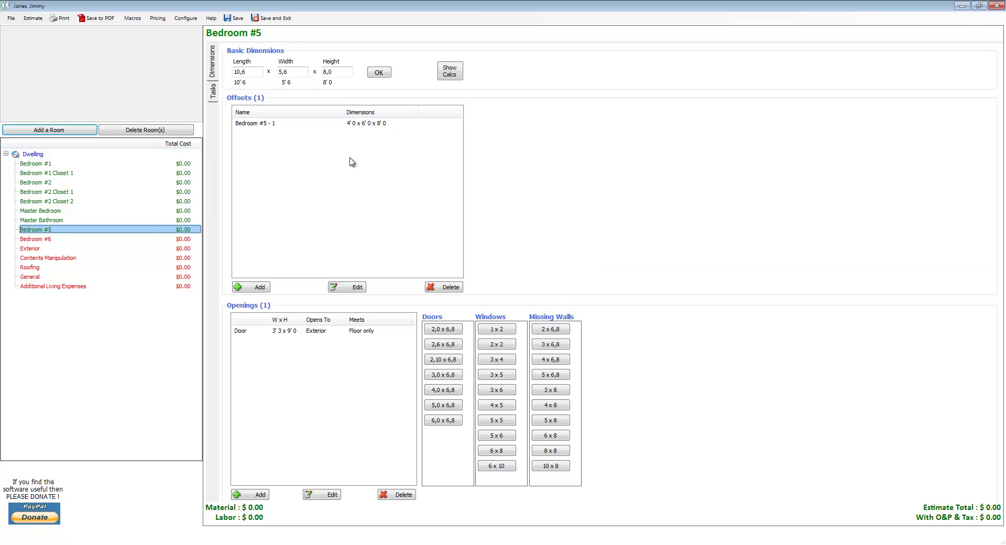